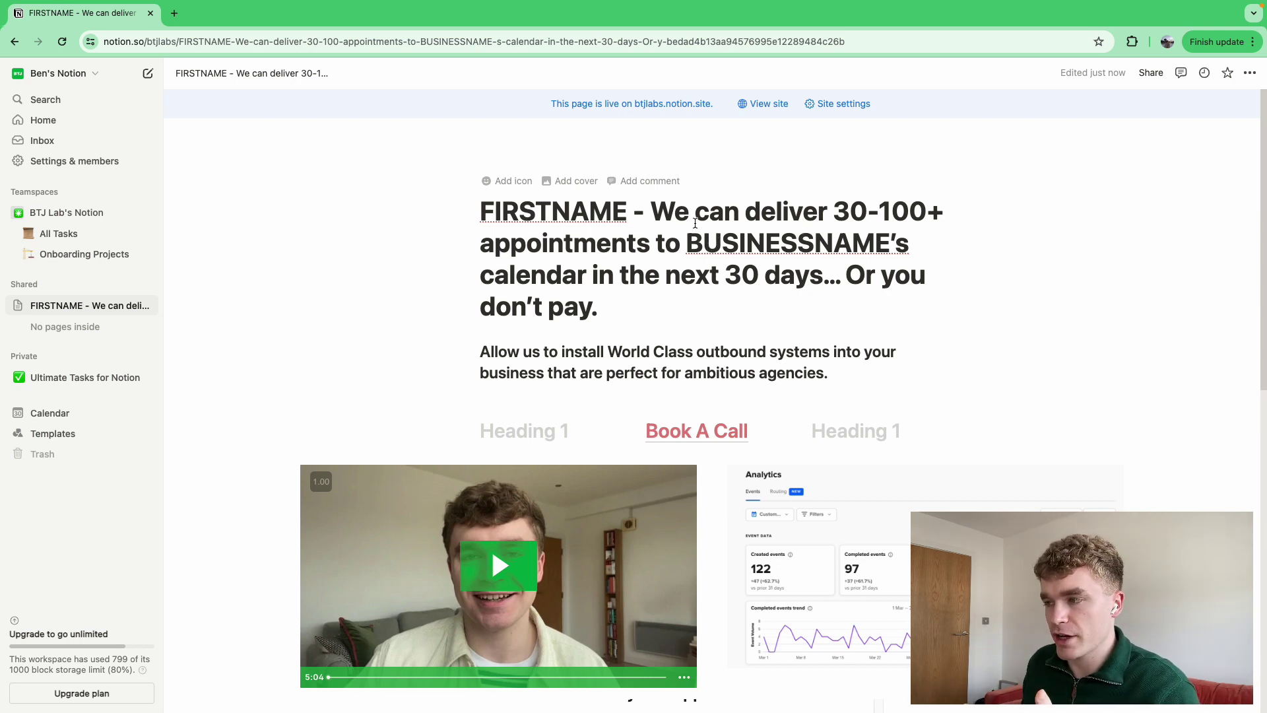
scroll(695, 224, down, 1)
scroll(627, 218, up, 1)
double_click(566, 214)
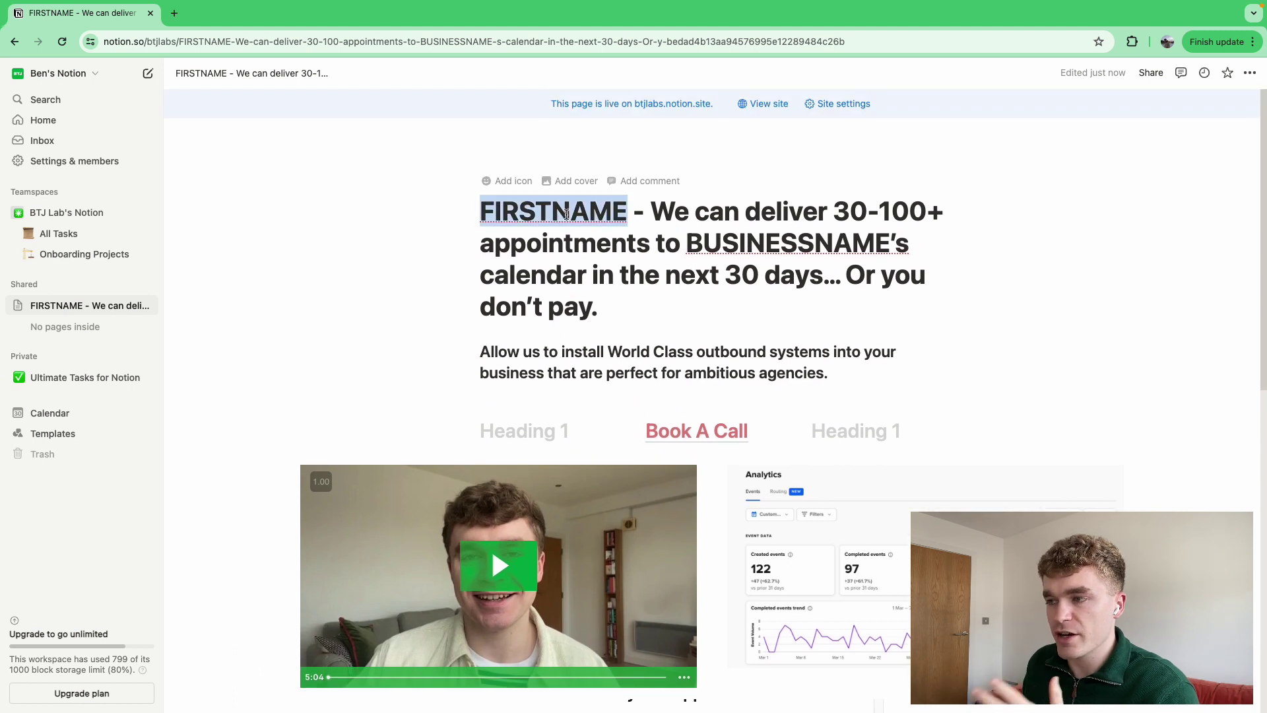
double_click(744, 235)
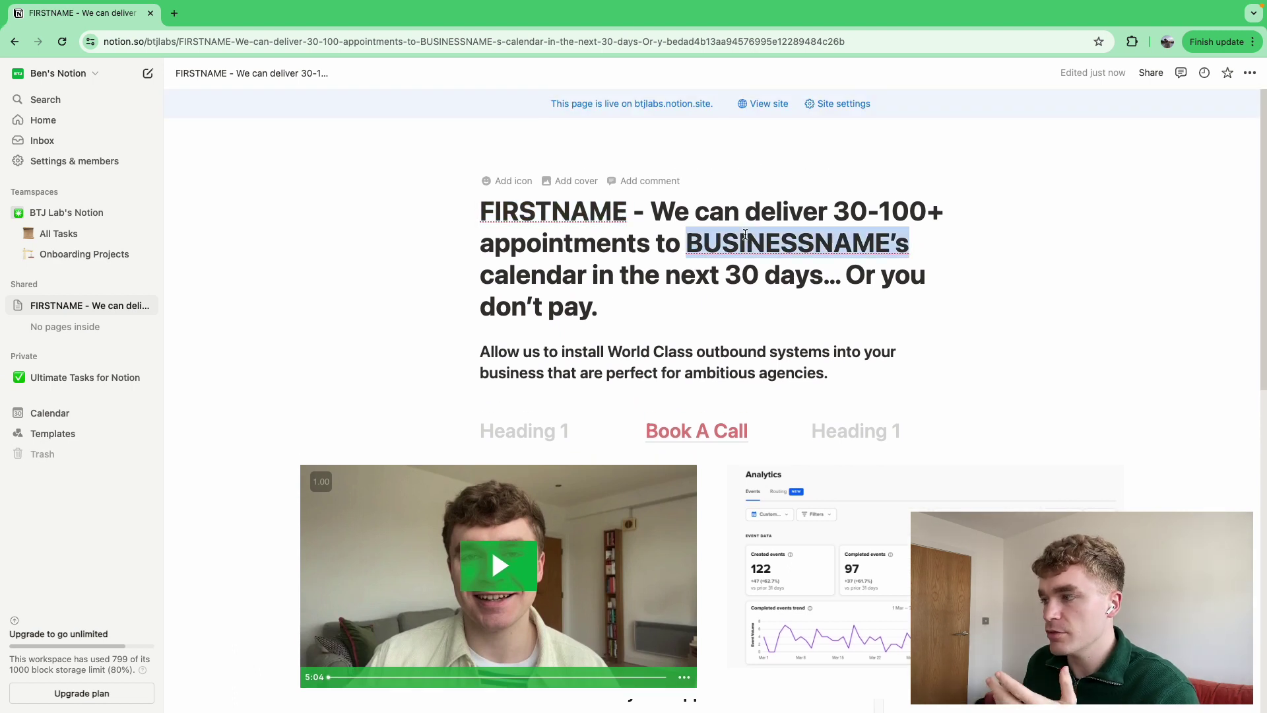
click(682, 292)
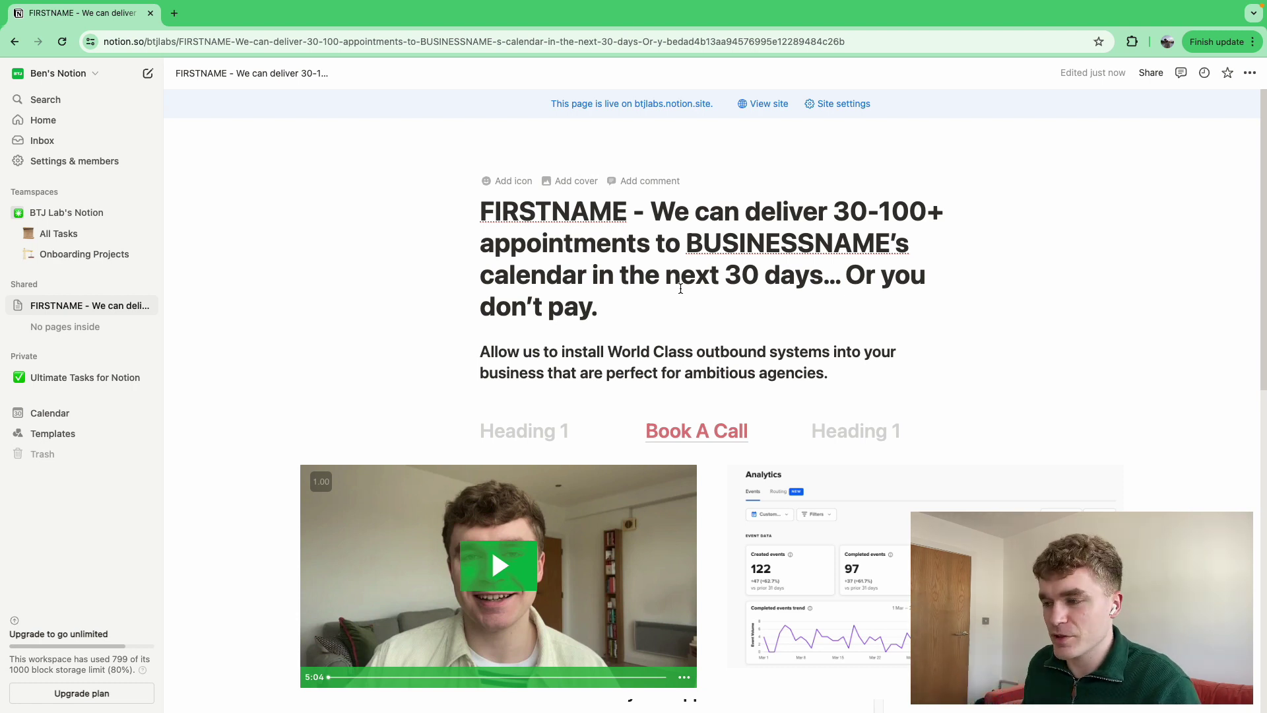
scroll(726, 270, down, 1)
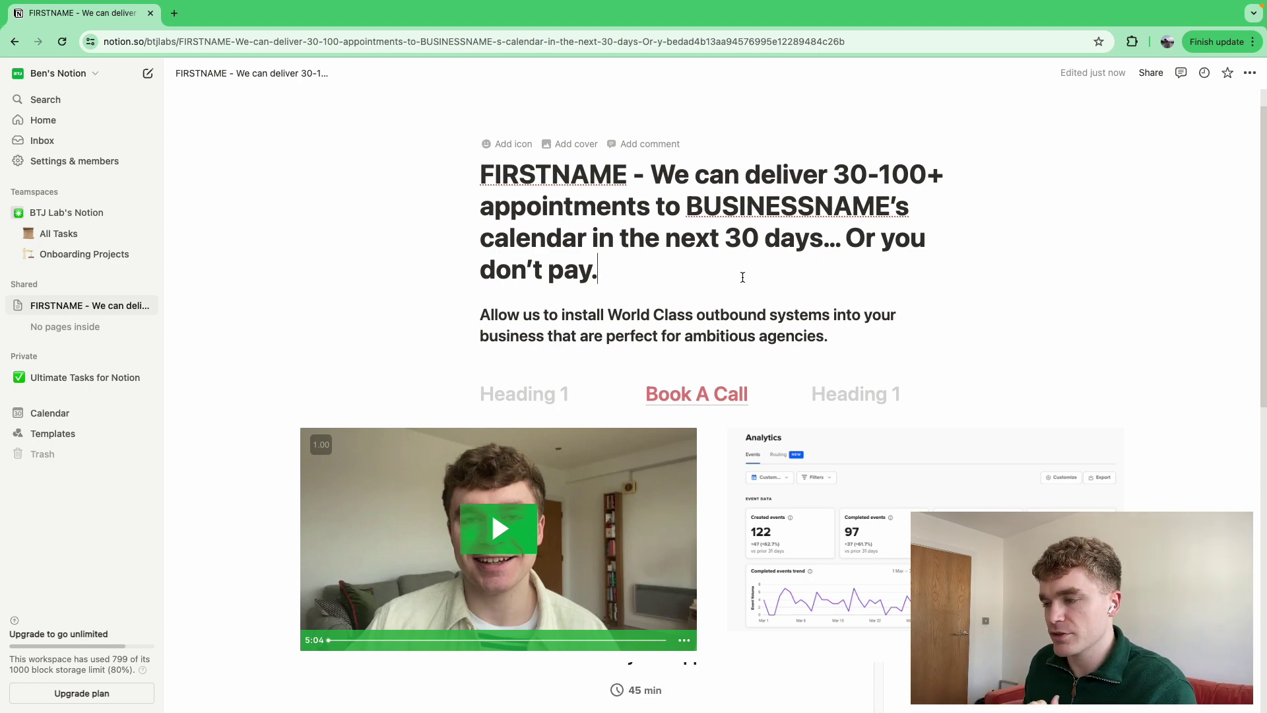
- Widen the BTJ Labs booking embed slightly by dragging its right edge outward
scroll(739, 277, down, 2)
scroll(661, 360, down, 2)
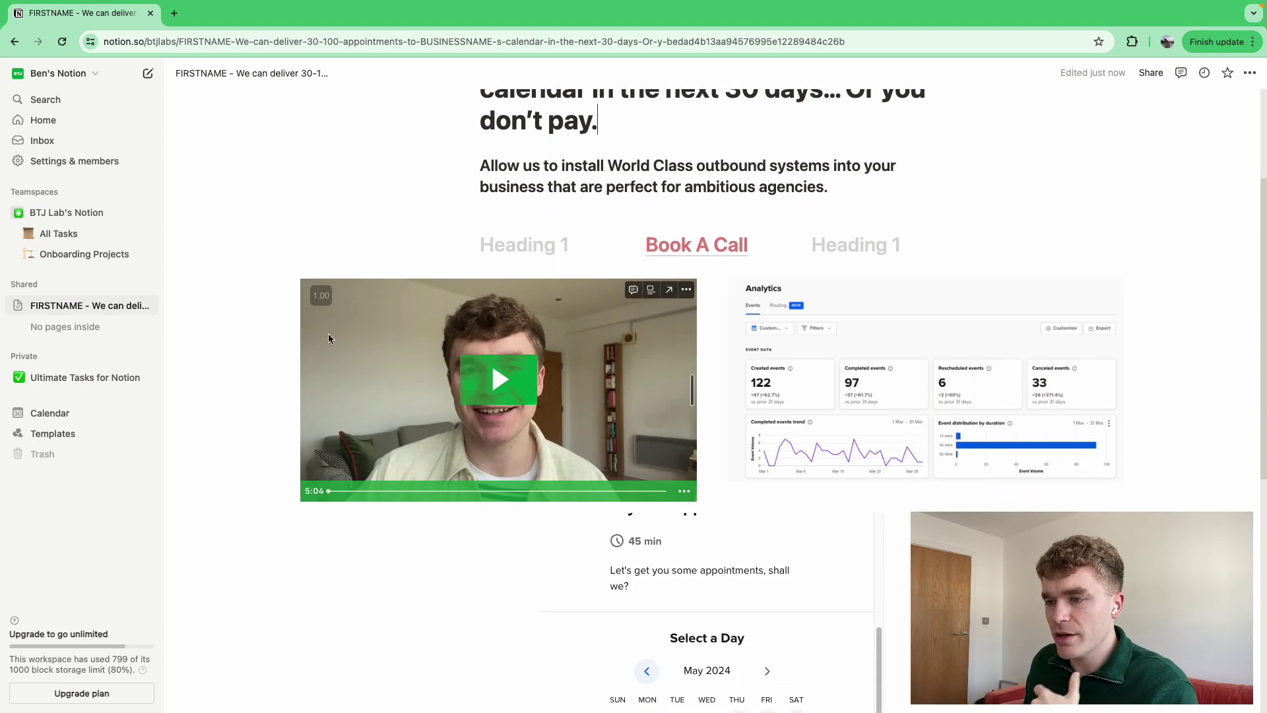
scroll(583, 342, down, 2)
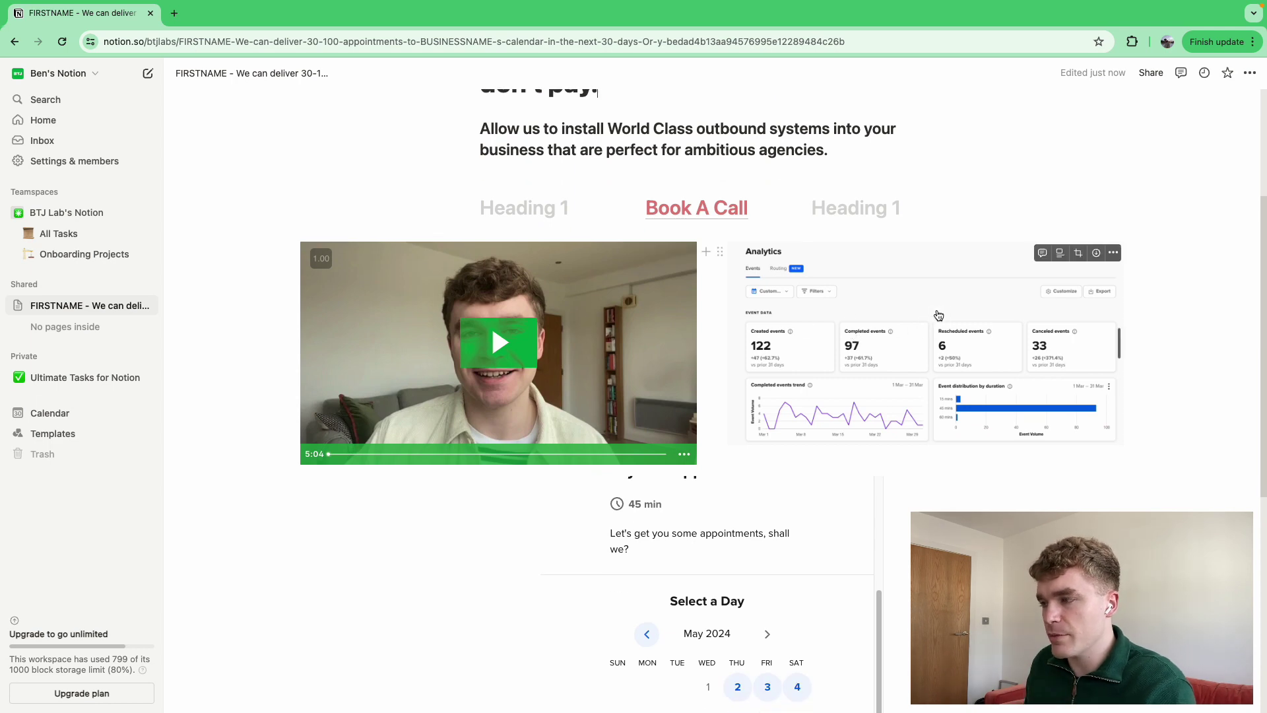
scroll(875, 343, down, 6)
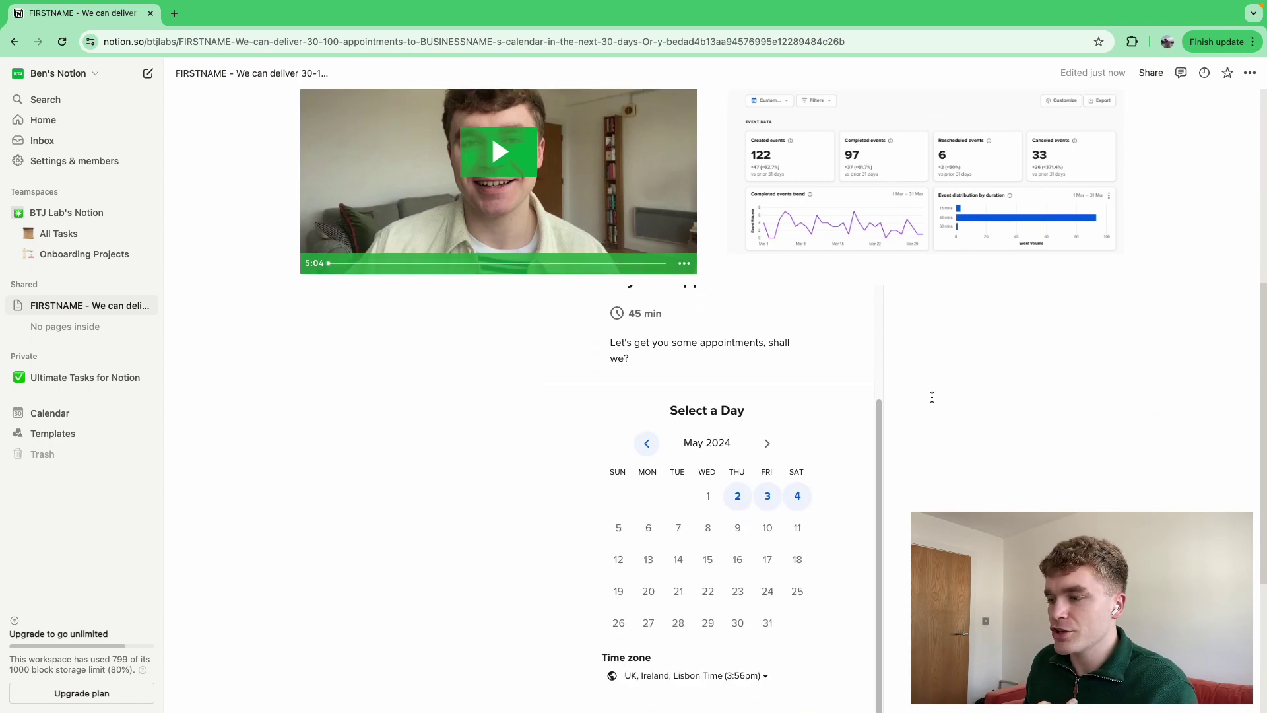
scroll(774, 422, up, 3)
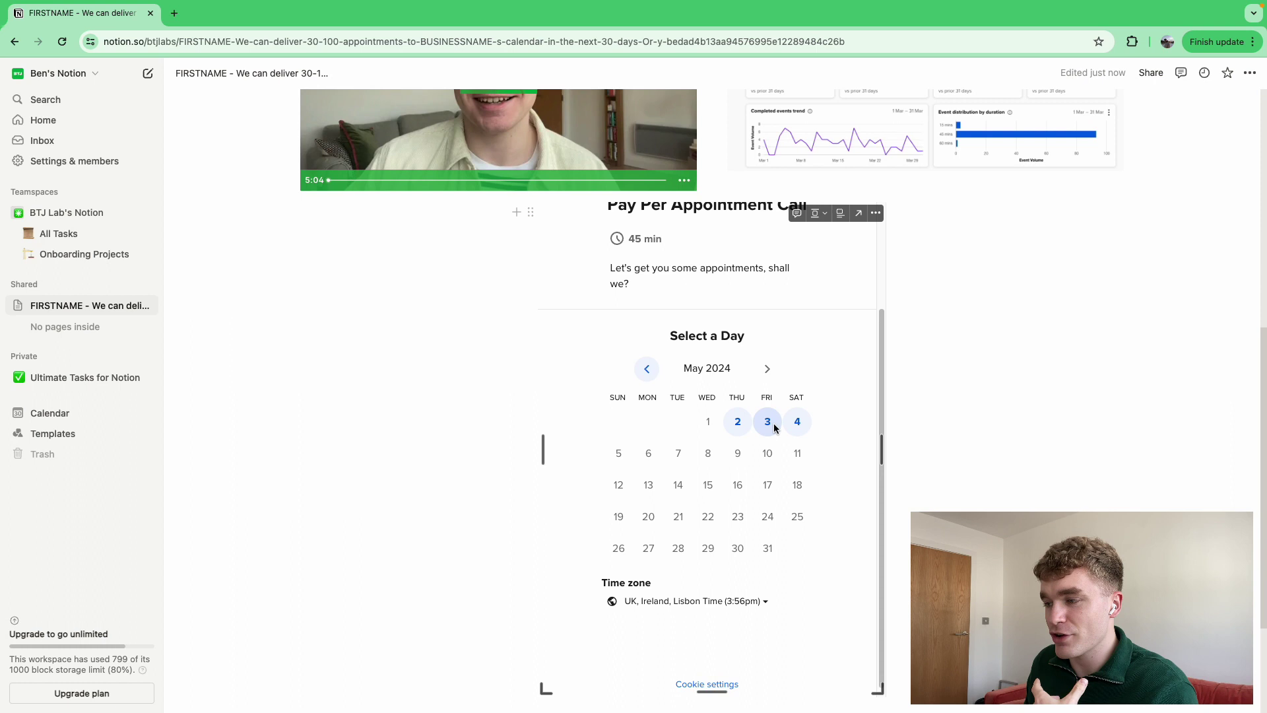
drag(882, 455, 897, 455)
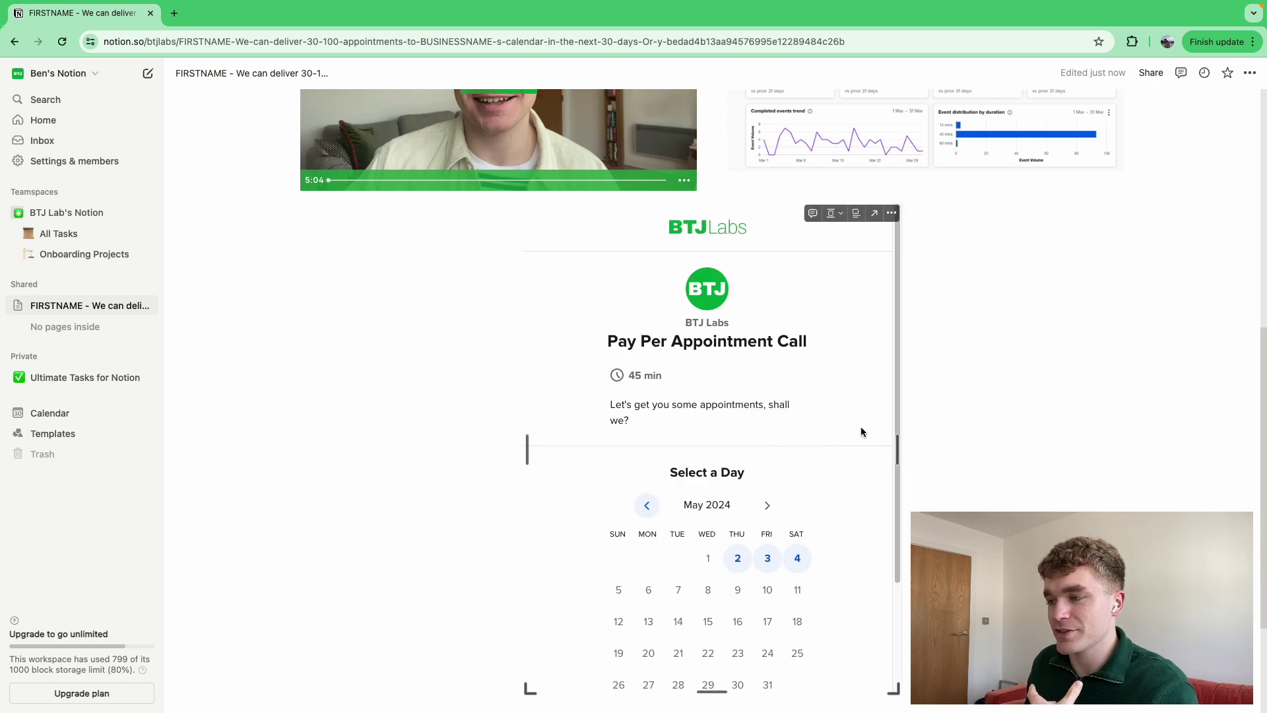
- Return to the title to check the FIRSTNAME and BUSINESSNAME placeholders, then back to the embed
scroll(1035, 368, up, 3)
scroll(1035, 367, up, 4)
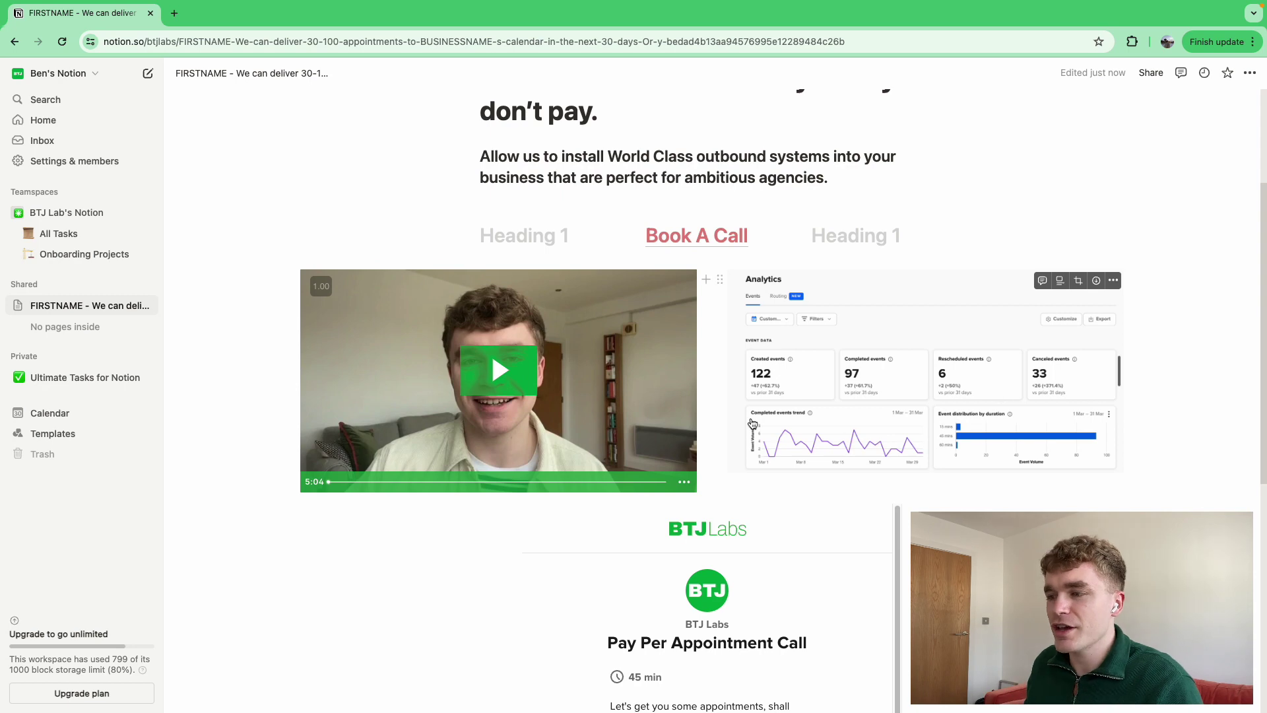
scroll(773, 299, up, 5)
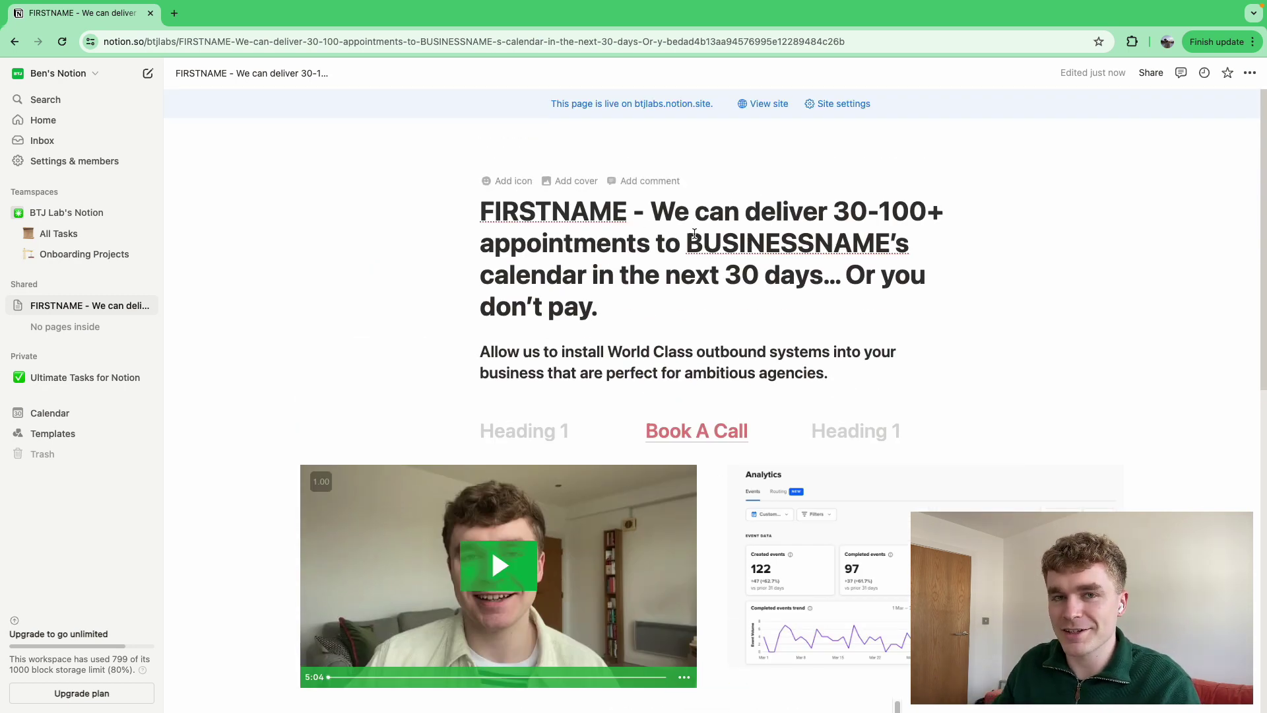
double_click(598, 217)
click(703, 243)
scroll(817, 231, down, 4)
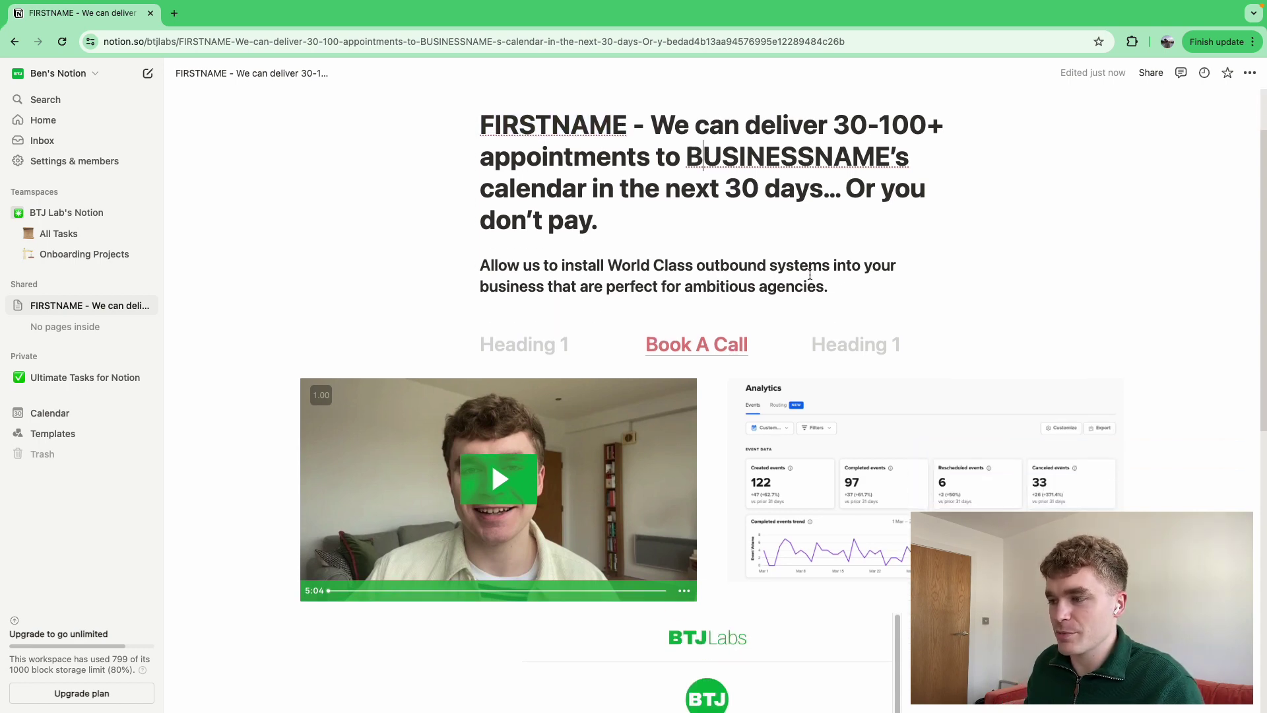
scroll(919, 326, down, 7)
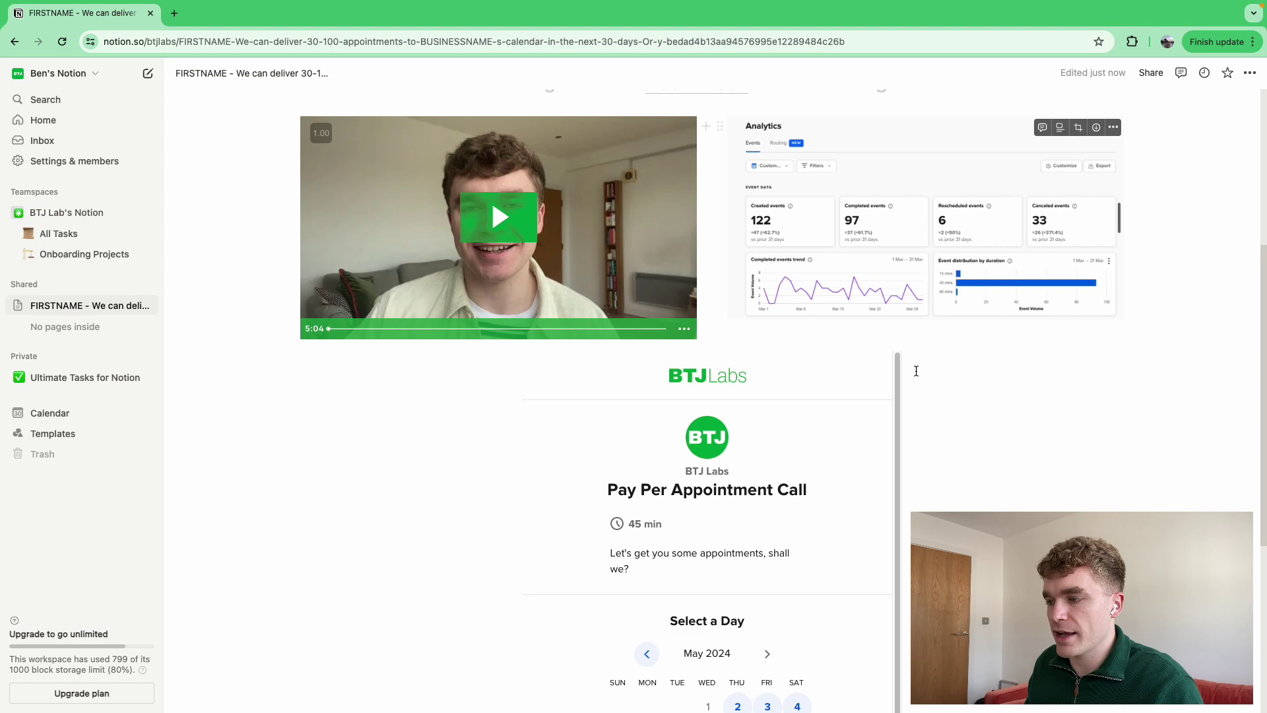
click(705, 592)
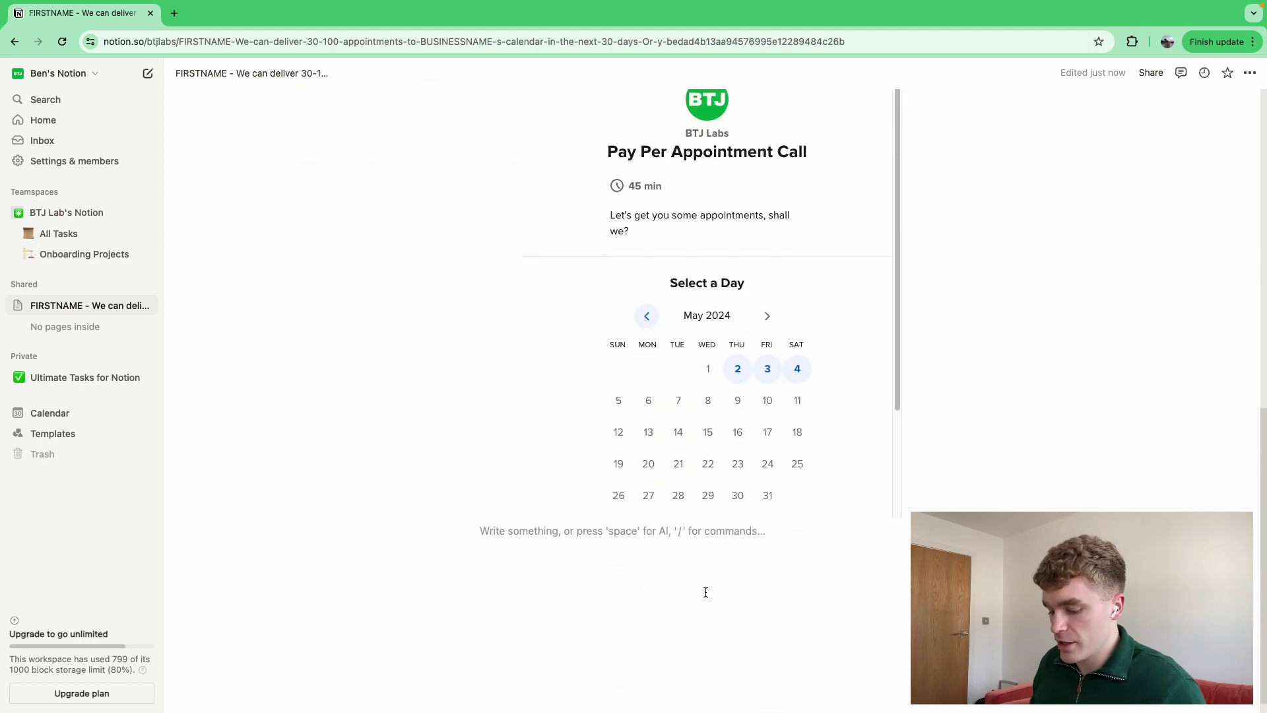
text(/)
scroll(557, 359, down, 2)
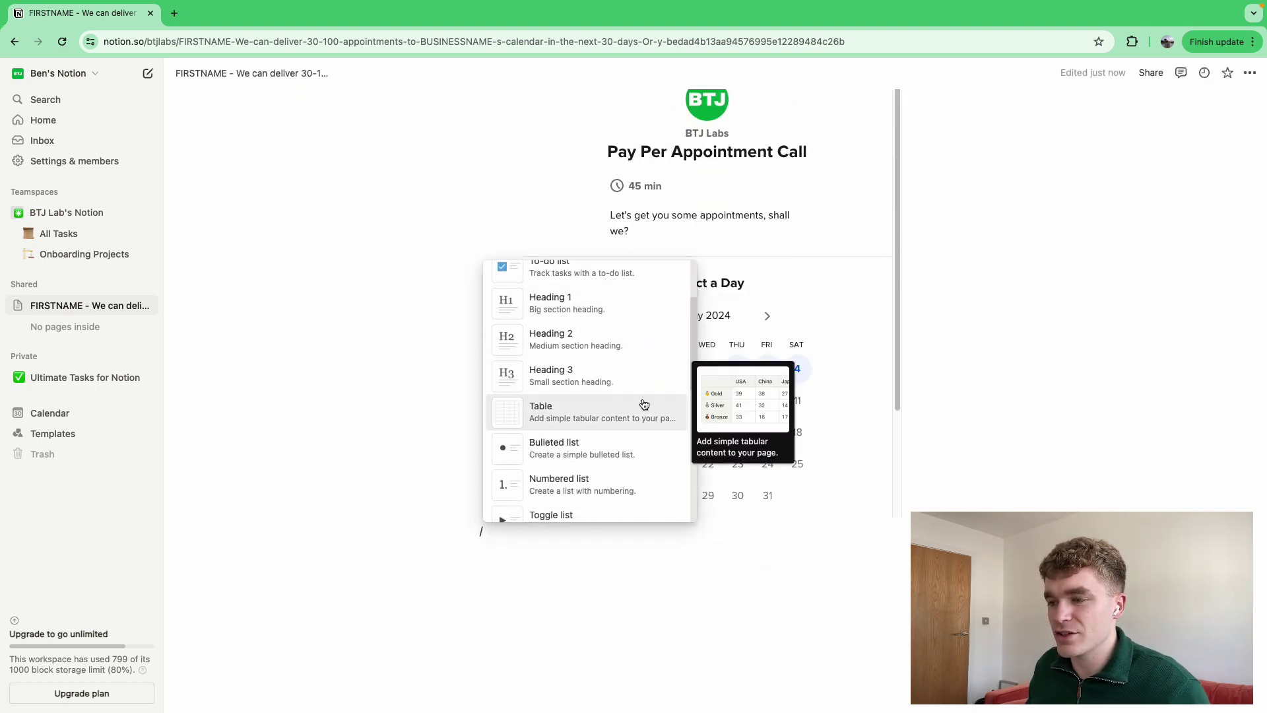
scroll(634, 396, down, 3)
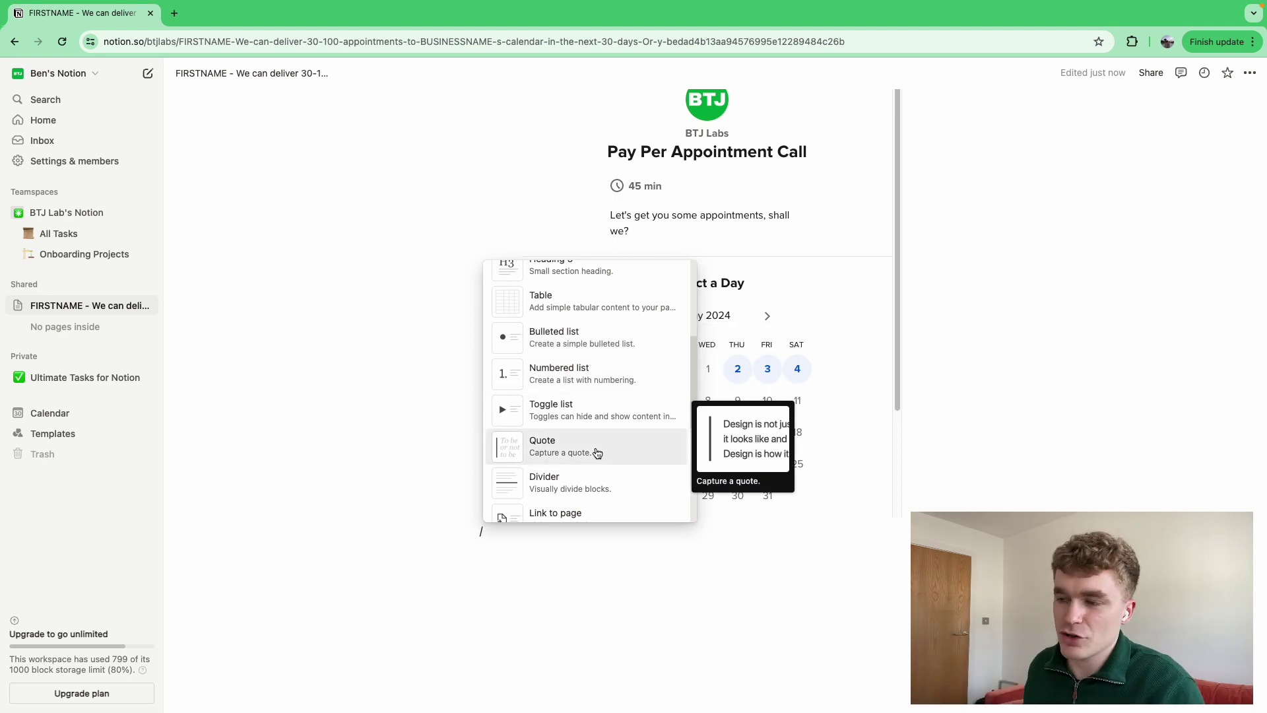
scroll(639, 410, down, 2)
scroll(639, 383, up, 7)
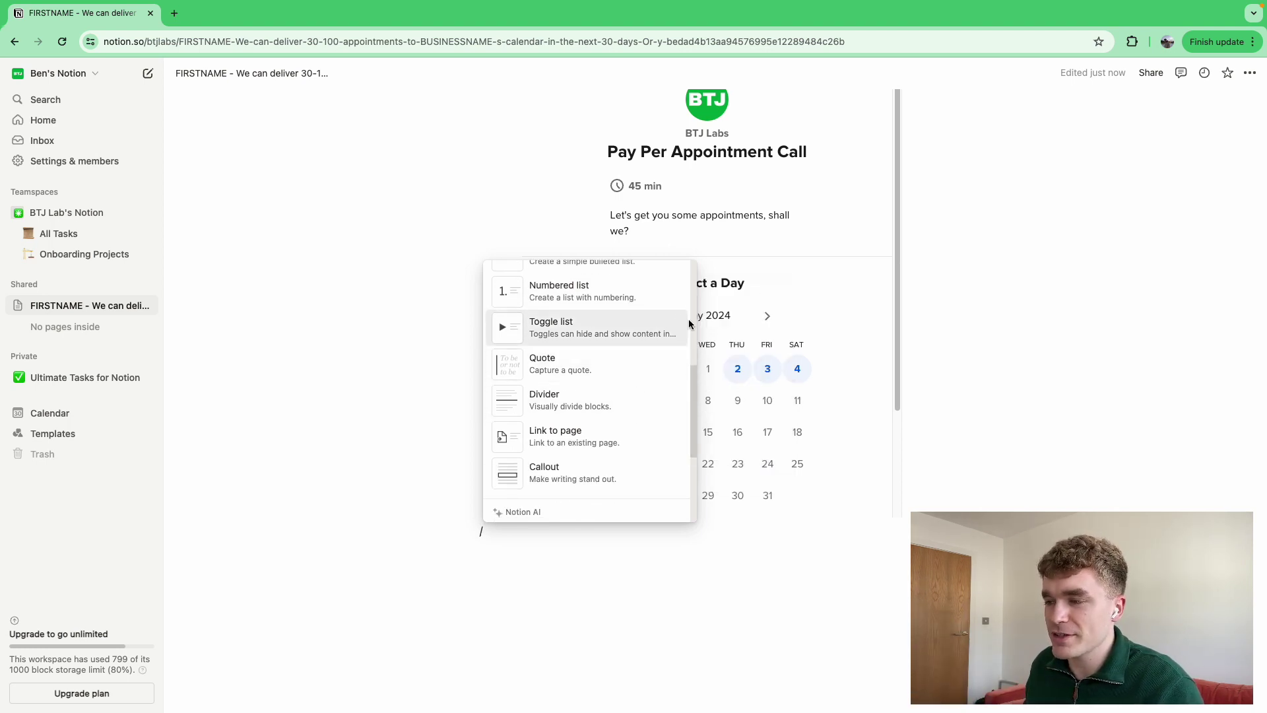
scroll(647, 375, up, 10)
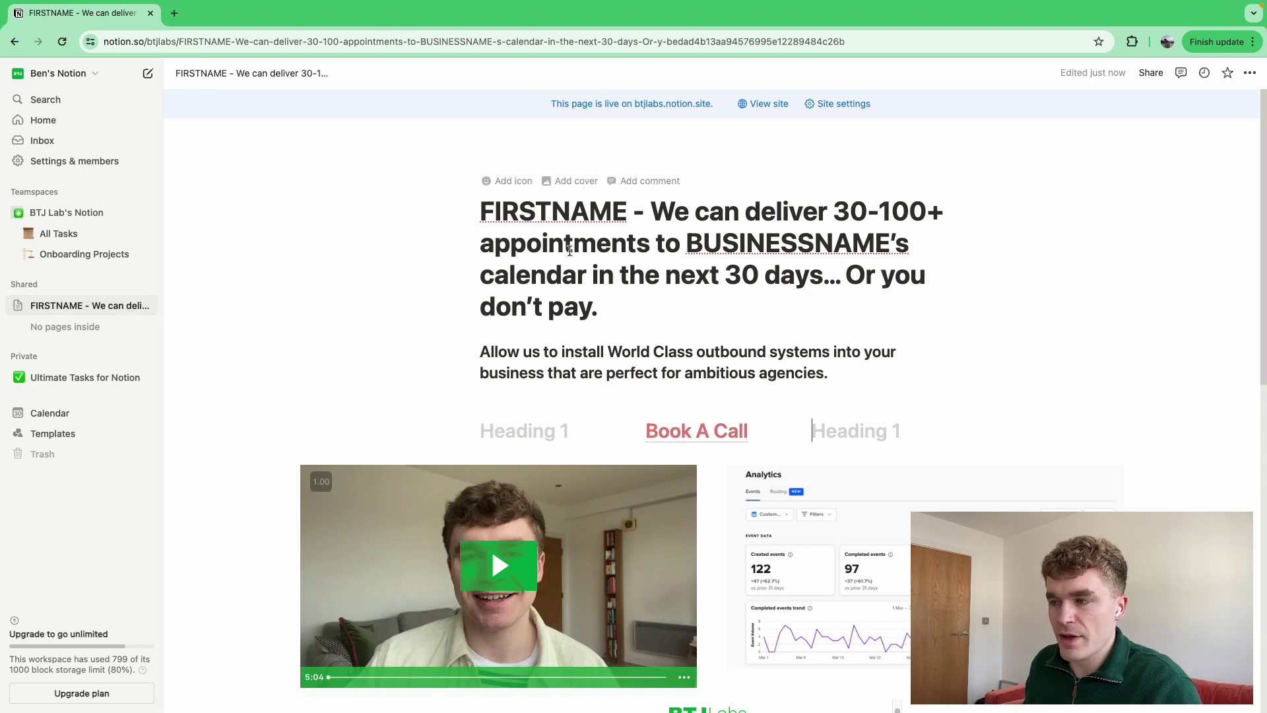
- Duplicate the outreach page to Private and tile Notion left beside the Google Sheets lead list
click(132, 306)
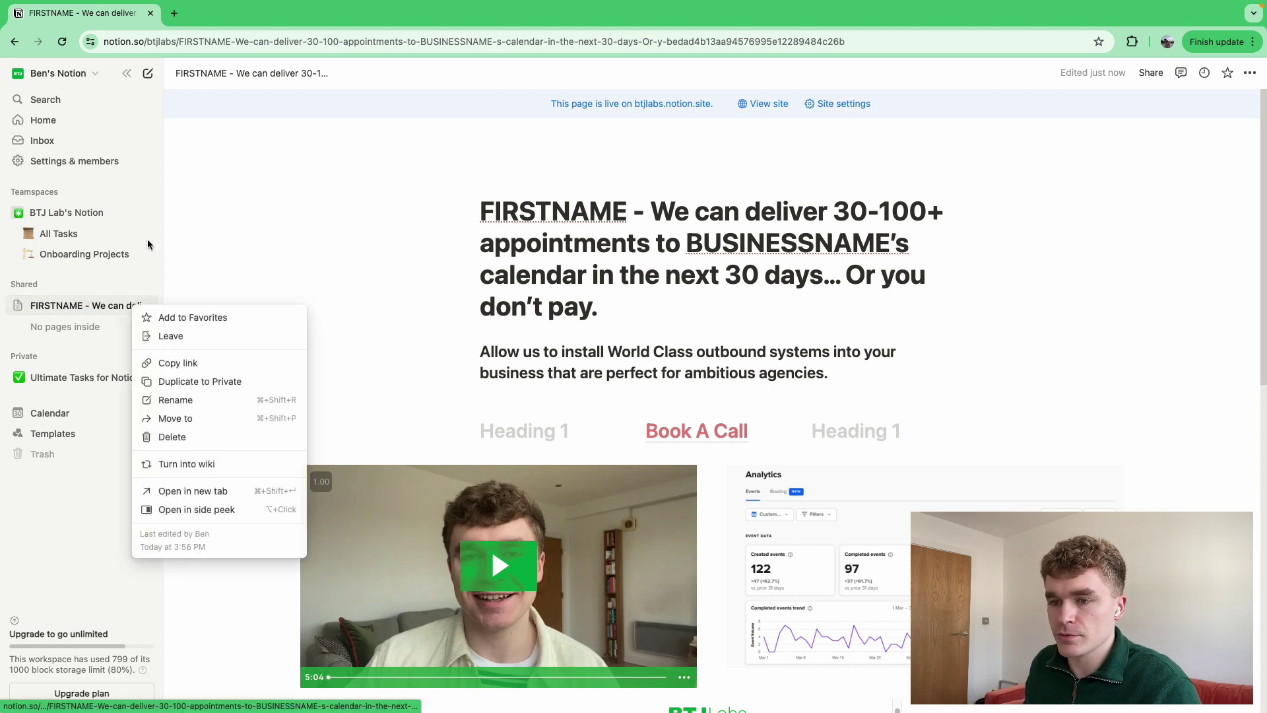
click(192, 383)
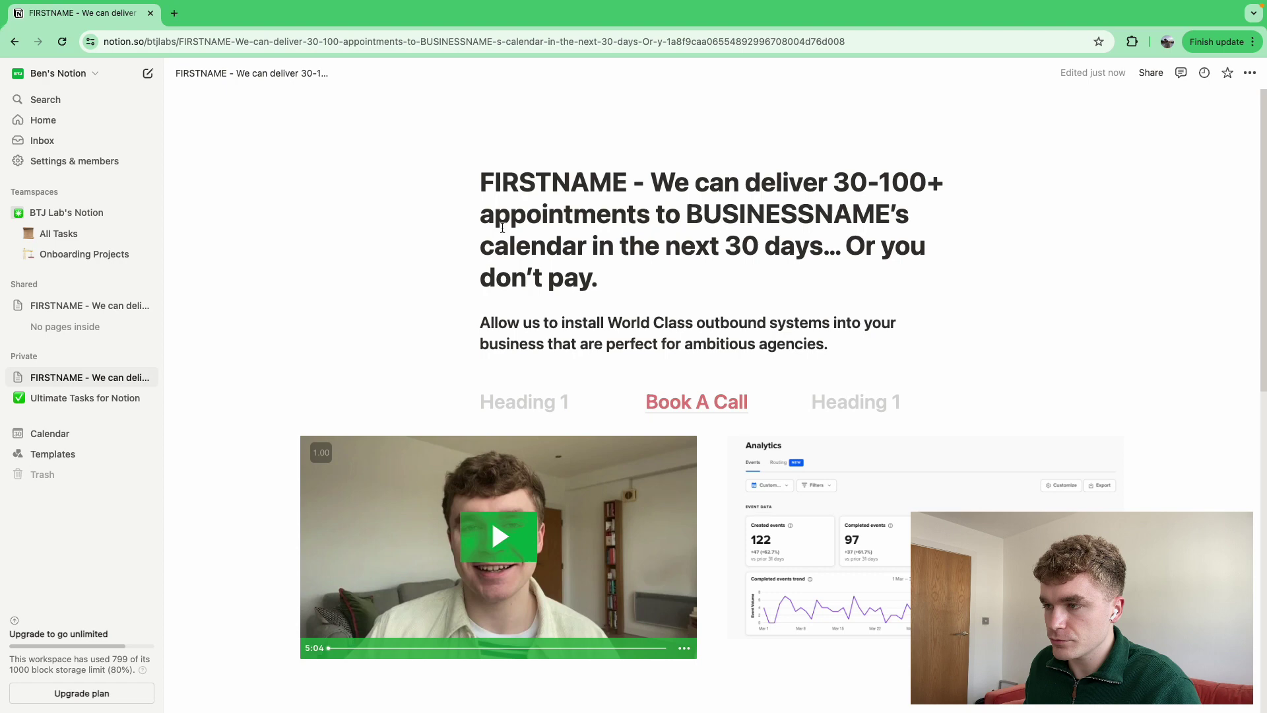
double_click(564, 177)
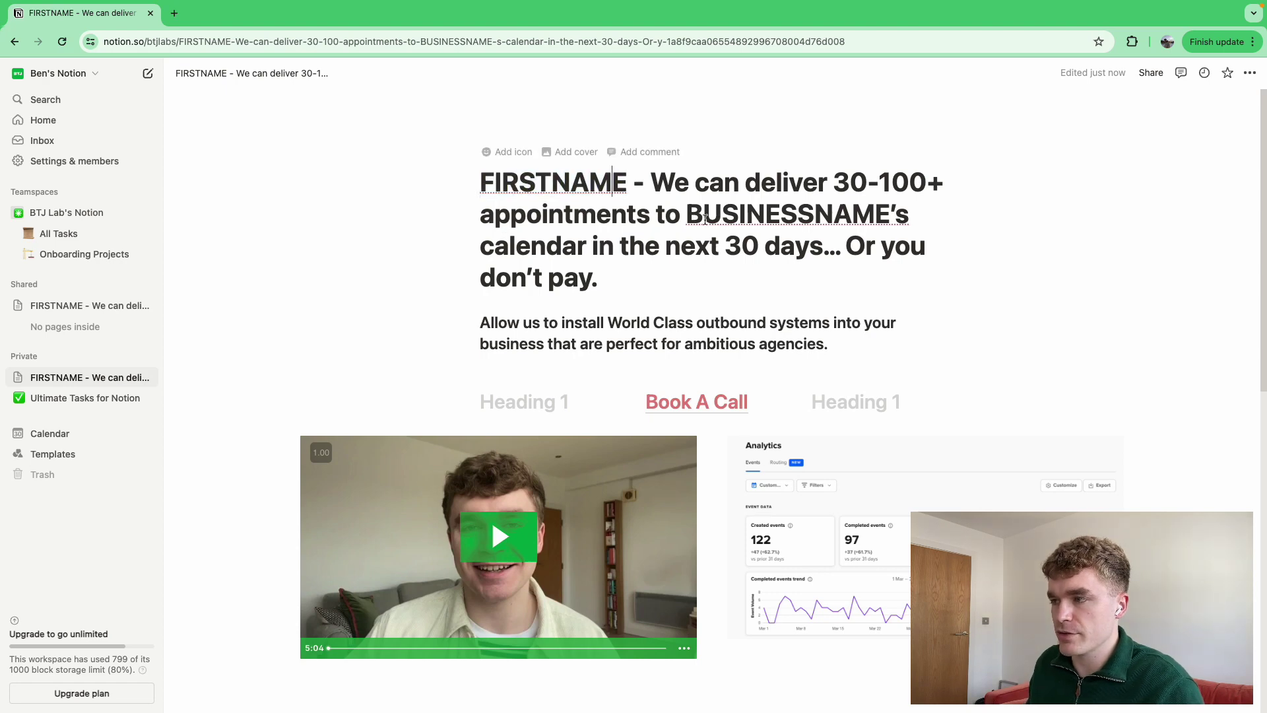
key(ctrl+alt+Left)
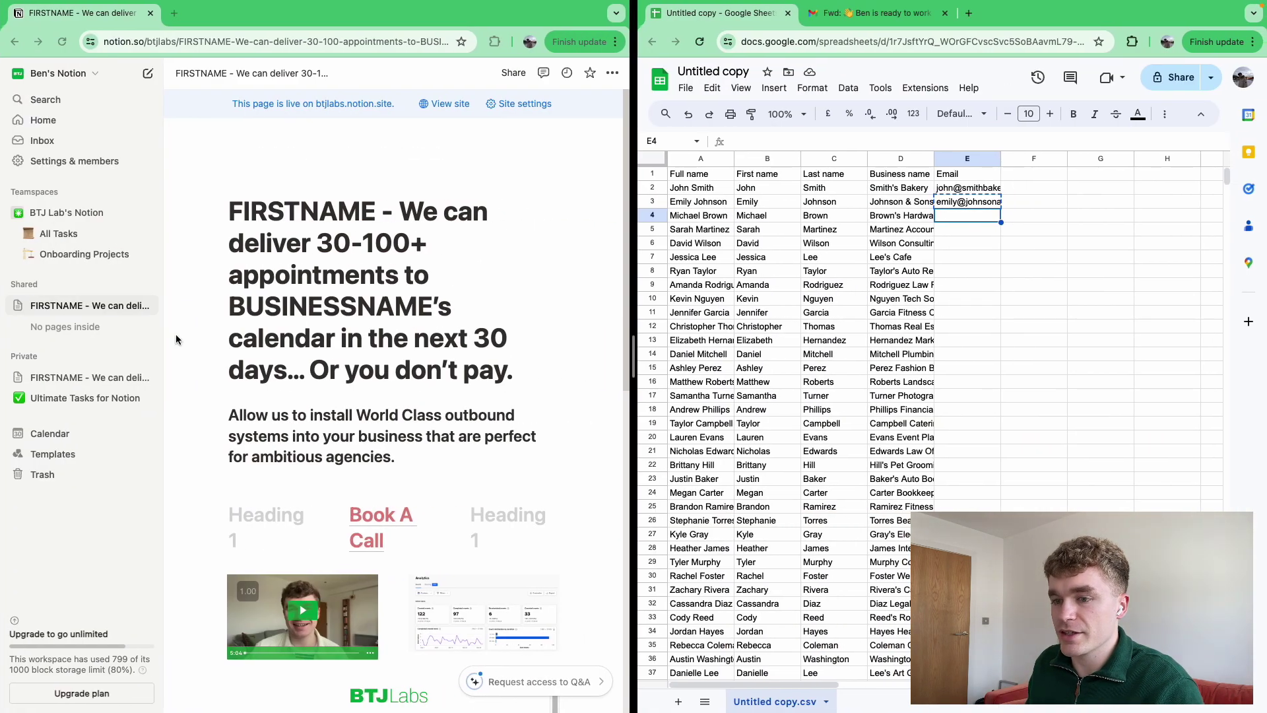
- Replace FIRSTNAME in the copy's title with the lead's first name from cell B2
key(ctrl+alt+Left)
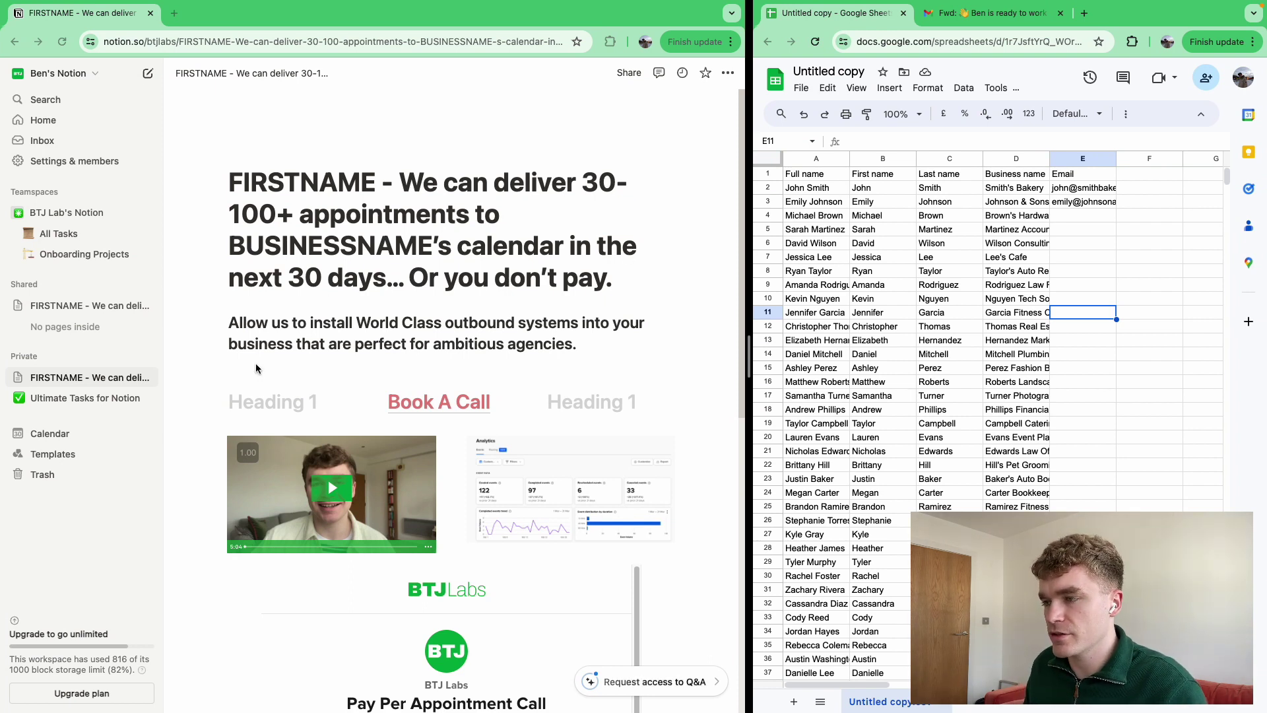
click(882, 356)
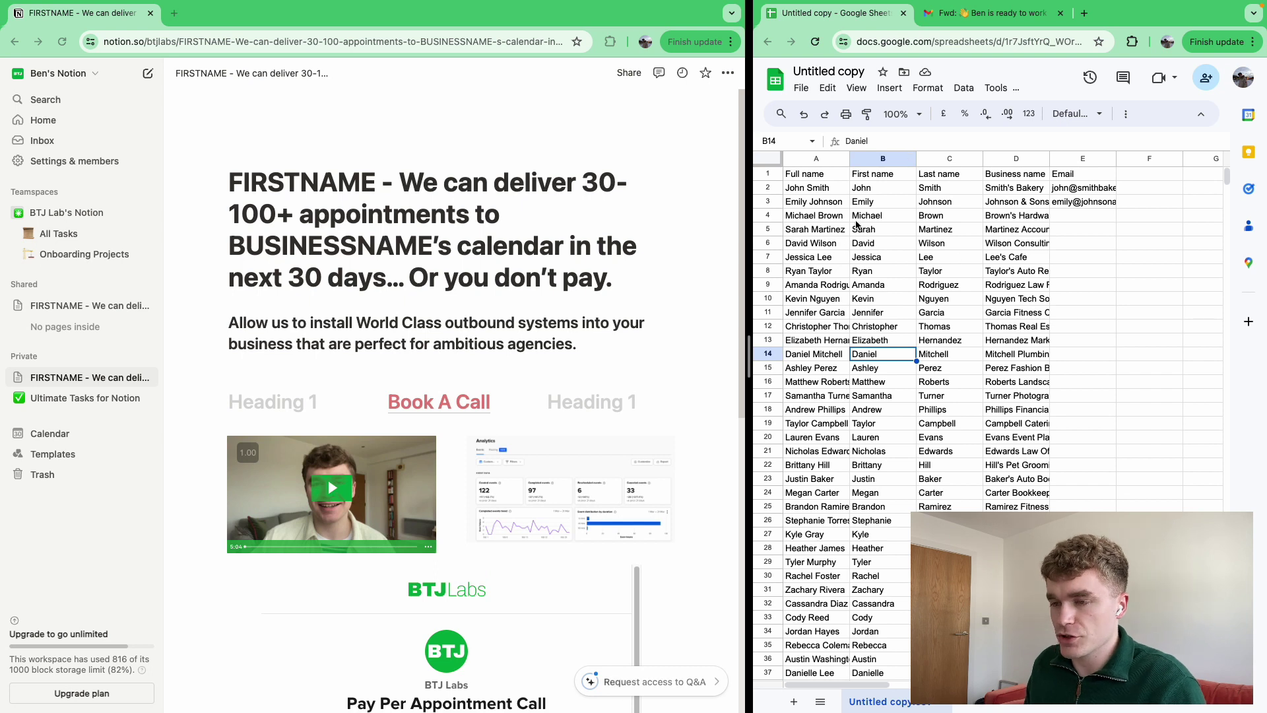
click(535, 269)
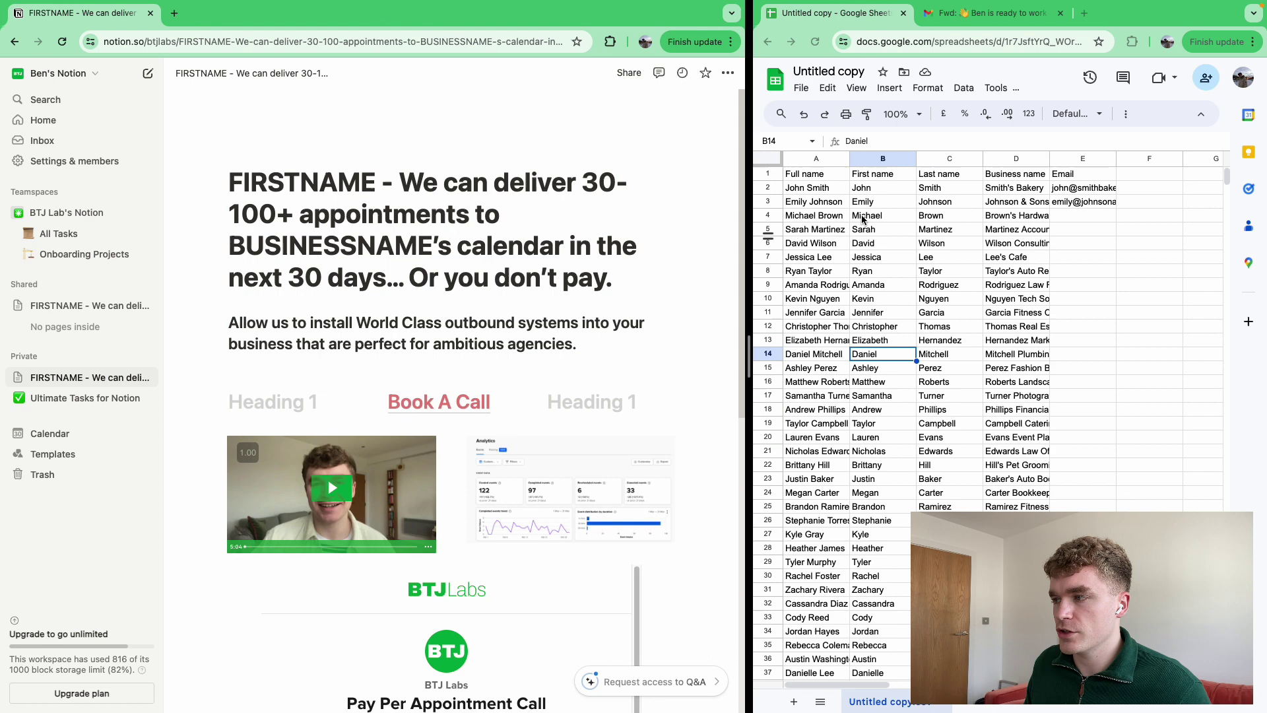
click(872, 191)
double_click(335, 187)
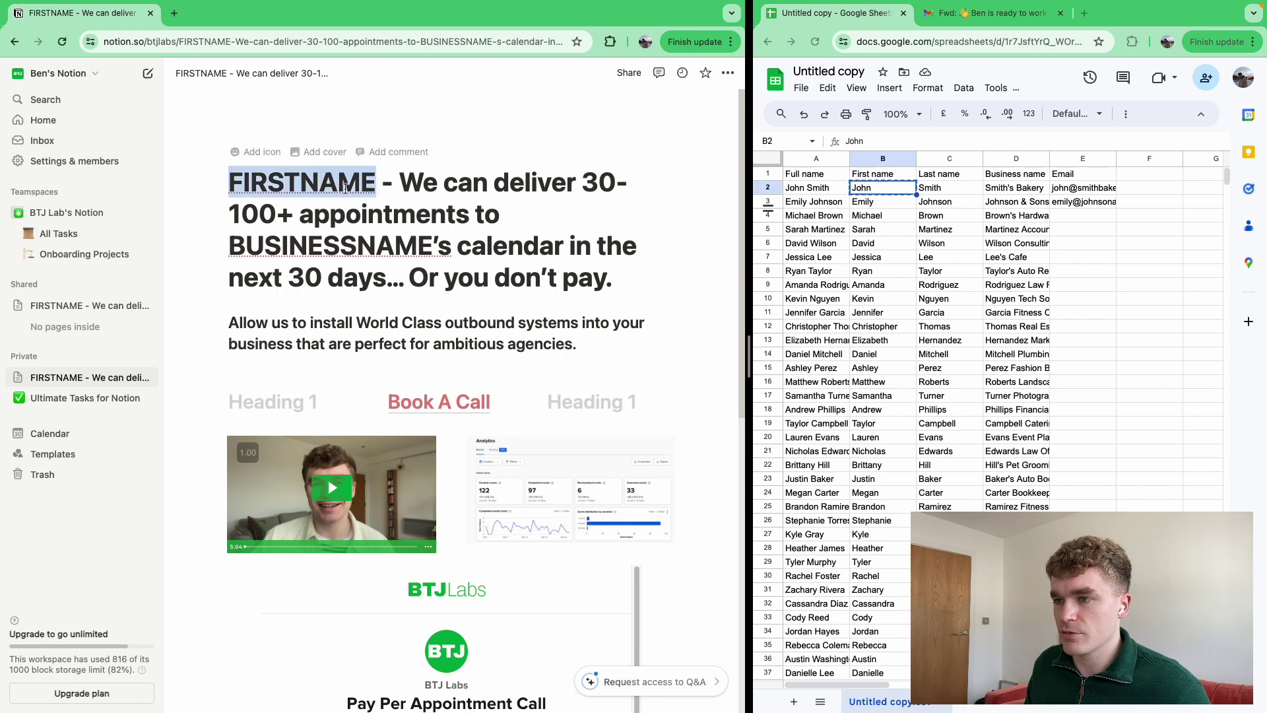
key(super+v)
- Replace BUSINESSNAME with the business name from D2, adding 's to make "Smith's Bakery's"
key(super+grave)
key(Right)
key(Right)
key(super+c)
key(super+grave)
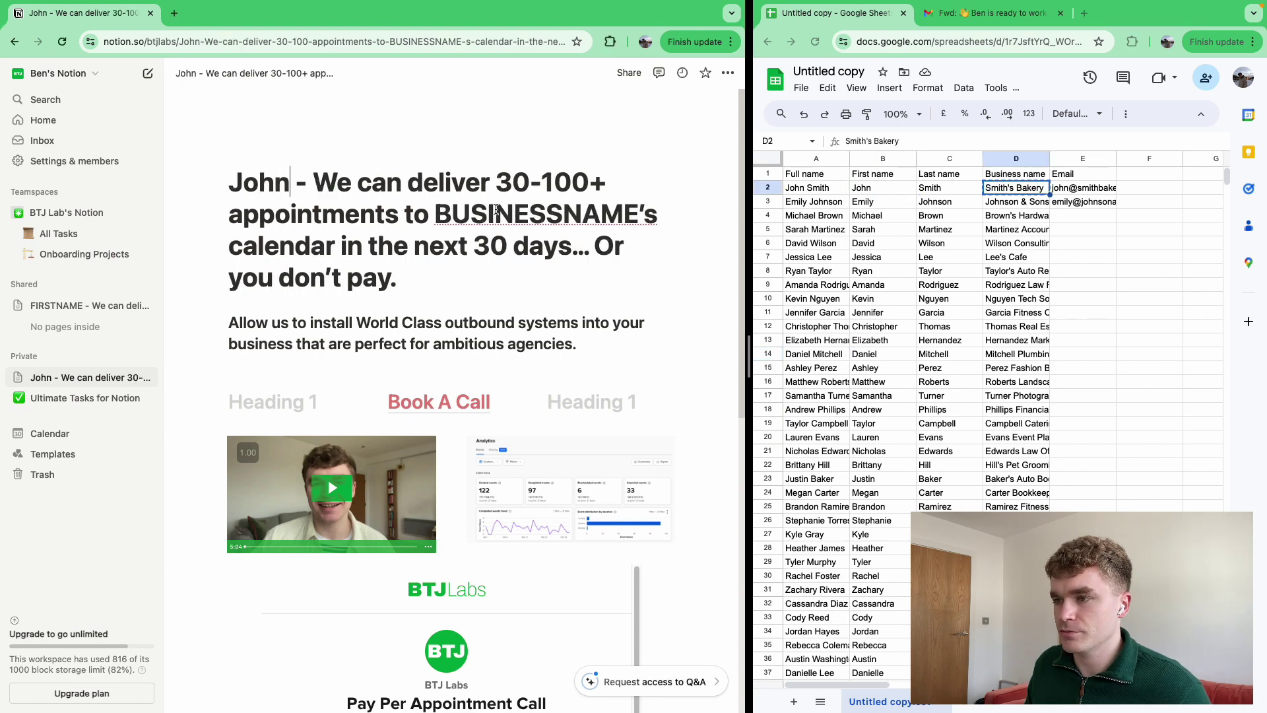
double_click(490, 216)
key(super+v)
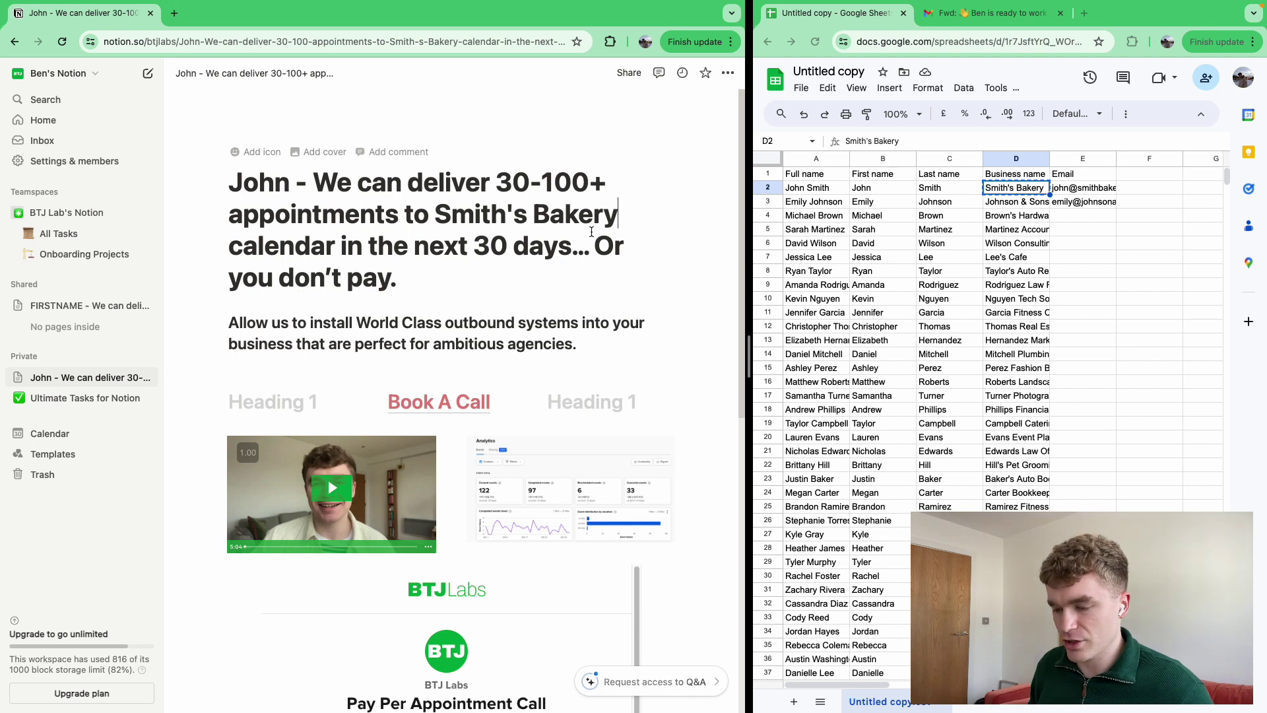
text('s)
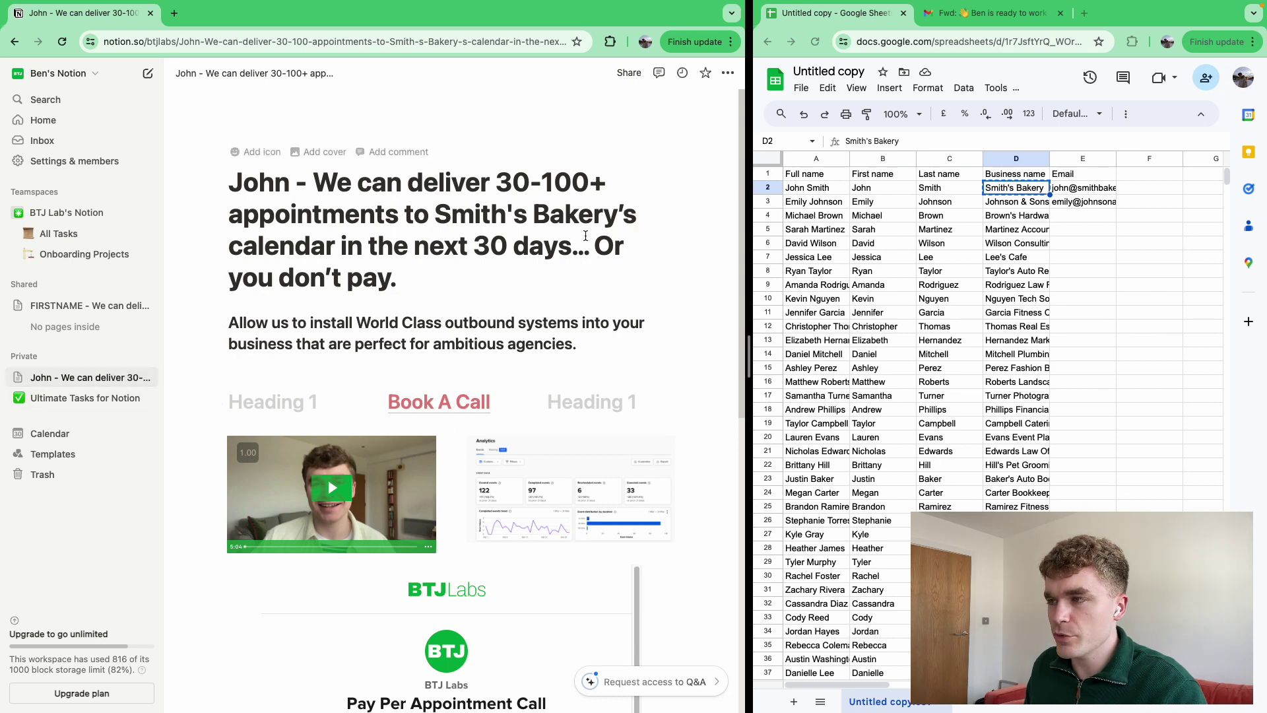
- Publish the Smith's Bakery outreach page to the web from the Share menu's Publish tab
click(629, 73)
click(469, 102)
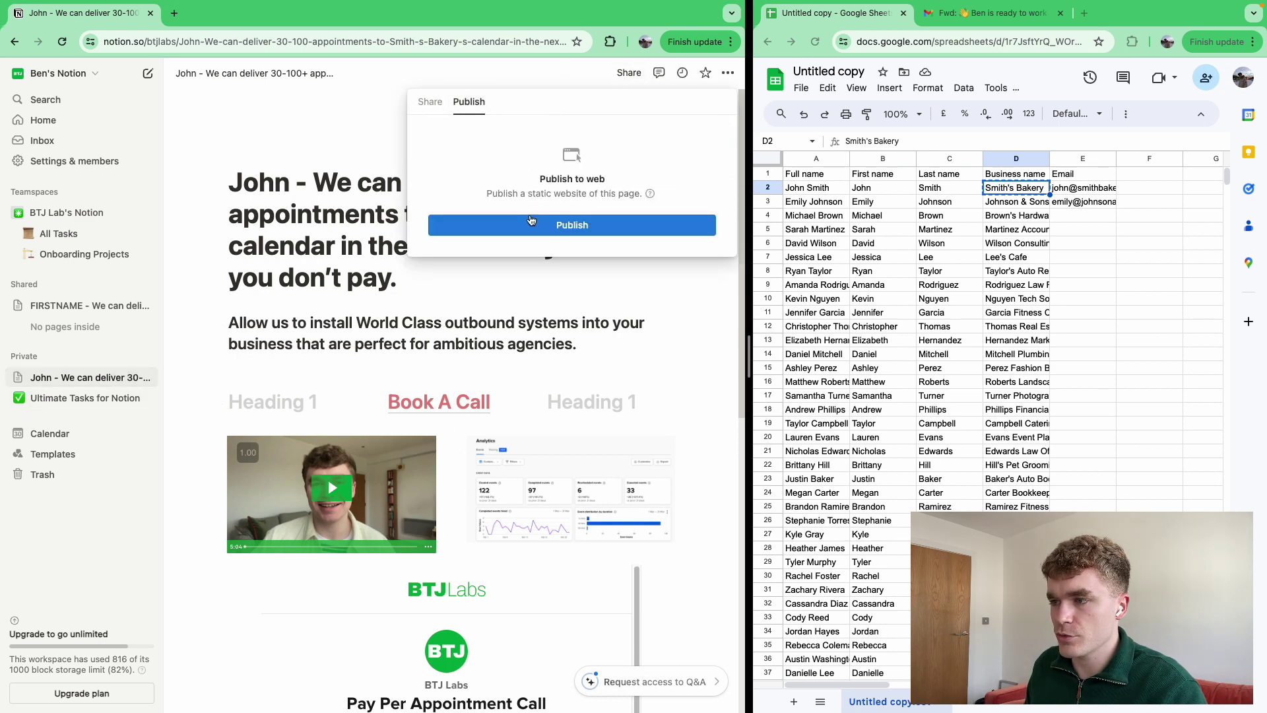
click(531, 222)
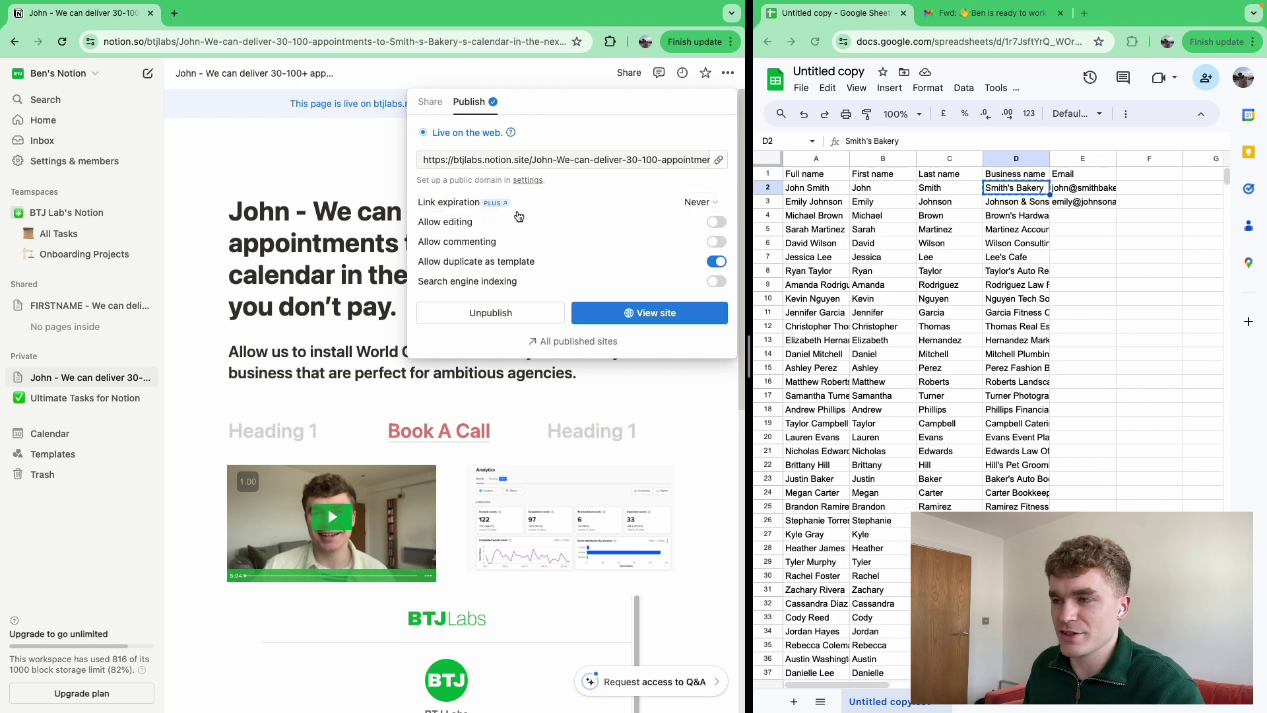
- Add the lead's email from cell E2 as an invitee on the page
click(431, 102)
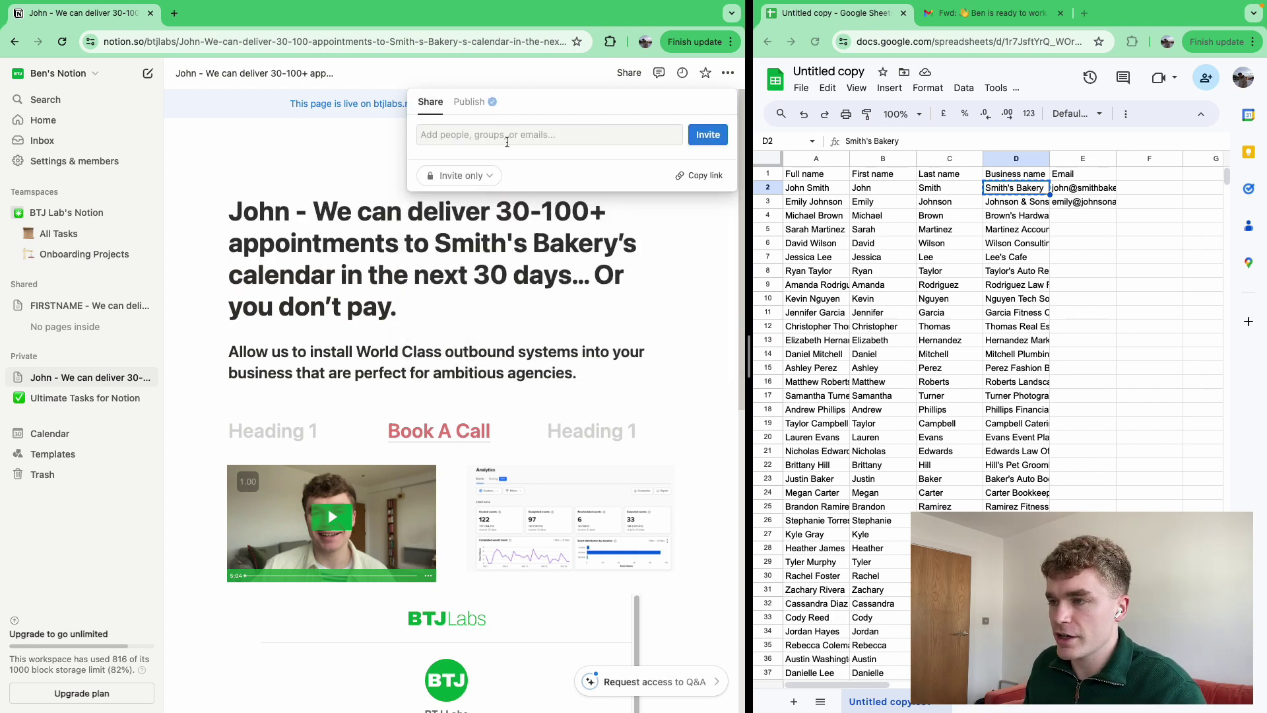
key(Right)
key(ctrl+c)
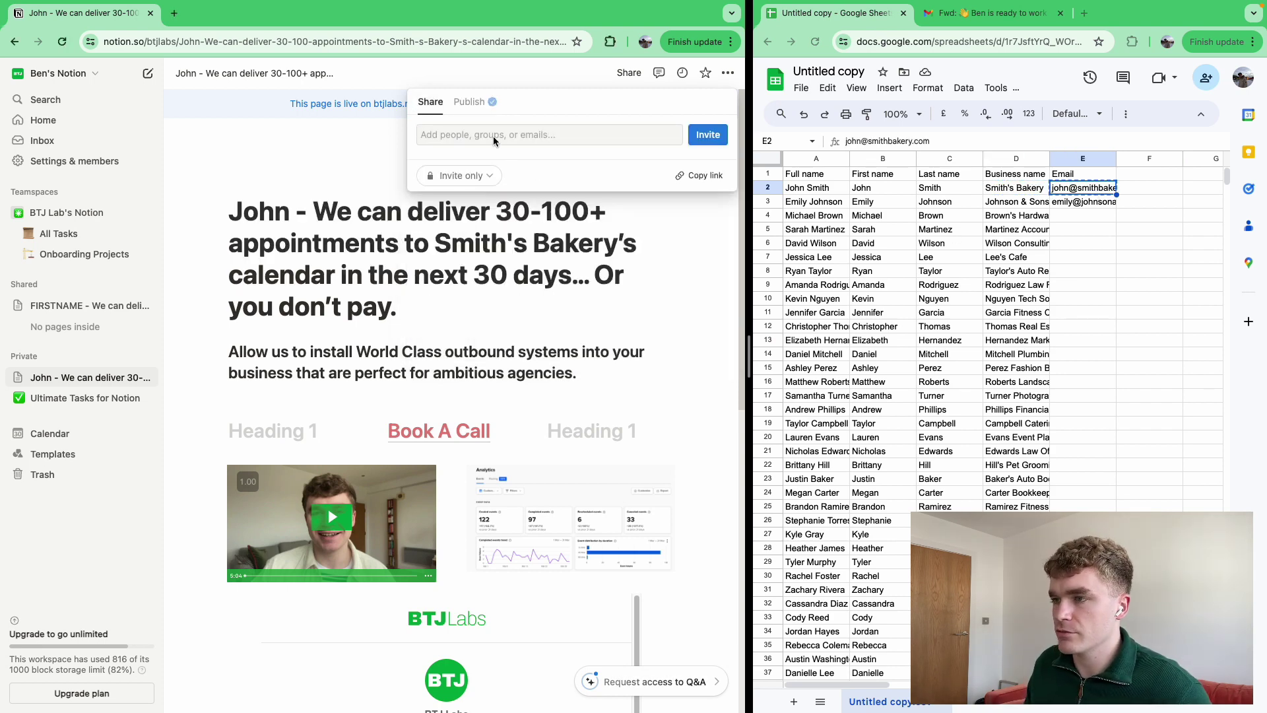
click(493, 136)
key(ctrl+v)
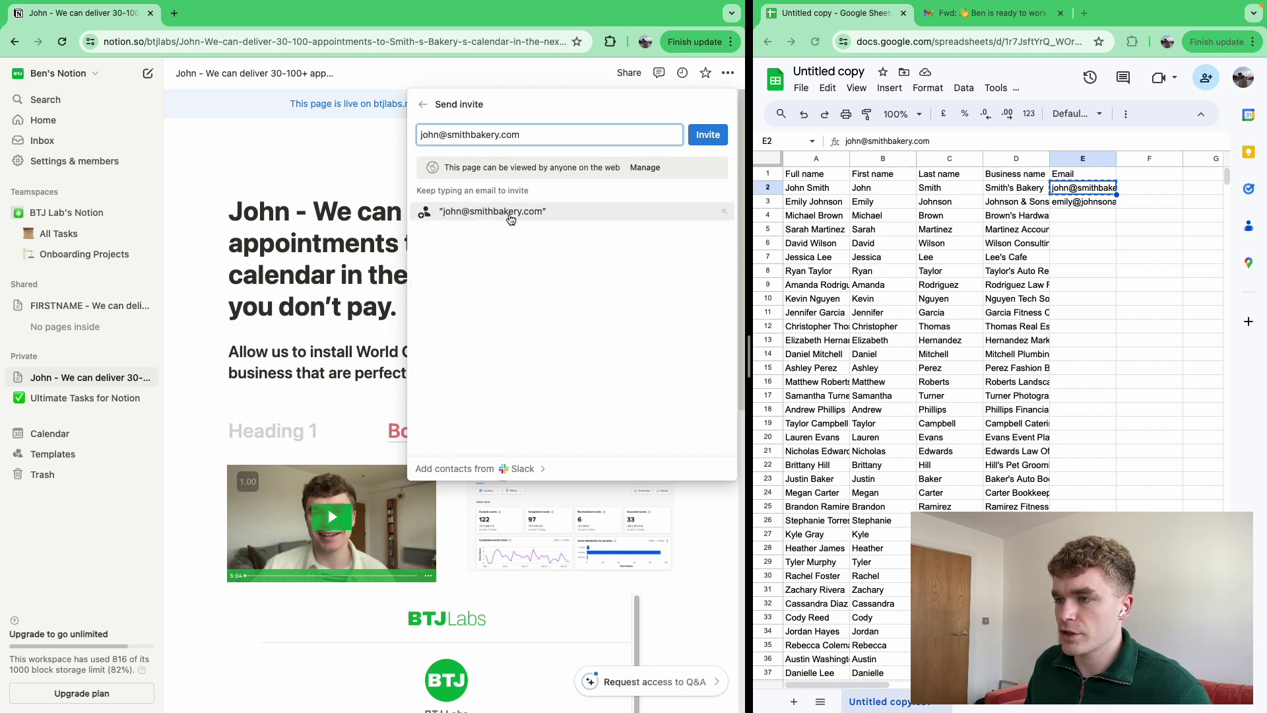
click(509, 223)
- Set the invitee's permission to Can view, then discard the unsent invite
click(705, 142)
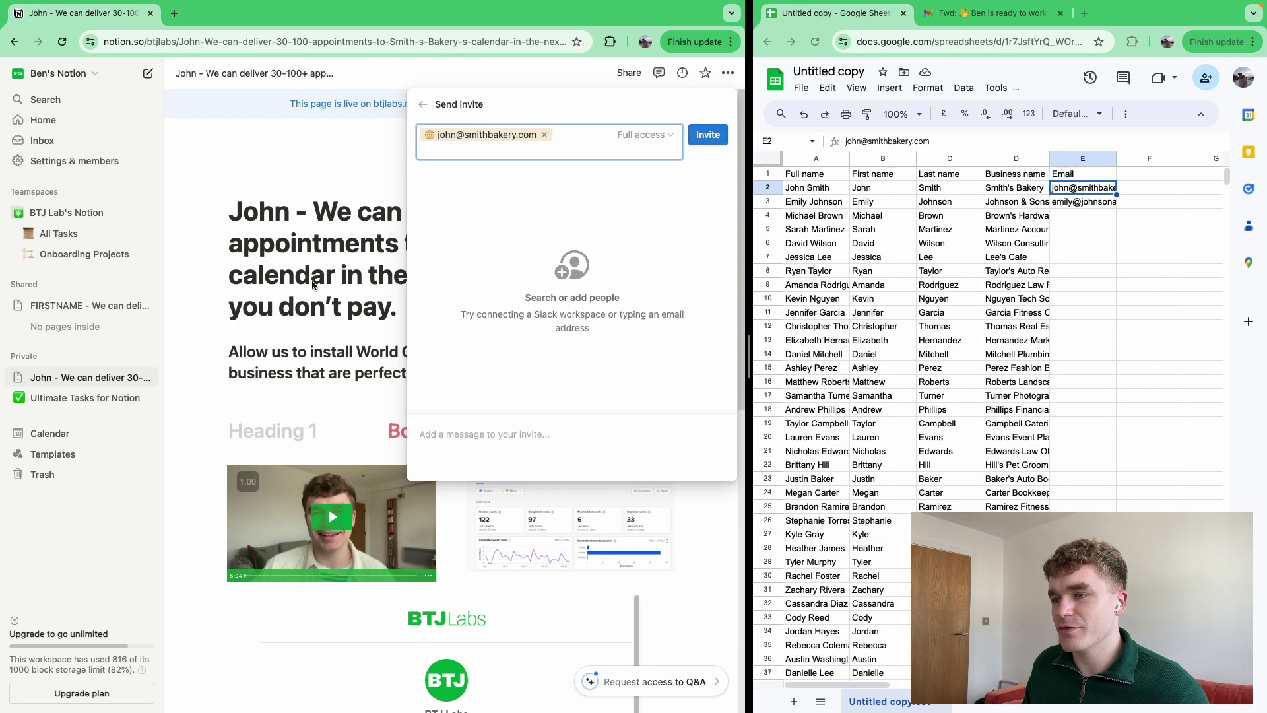
click(662, 135)
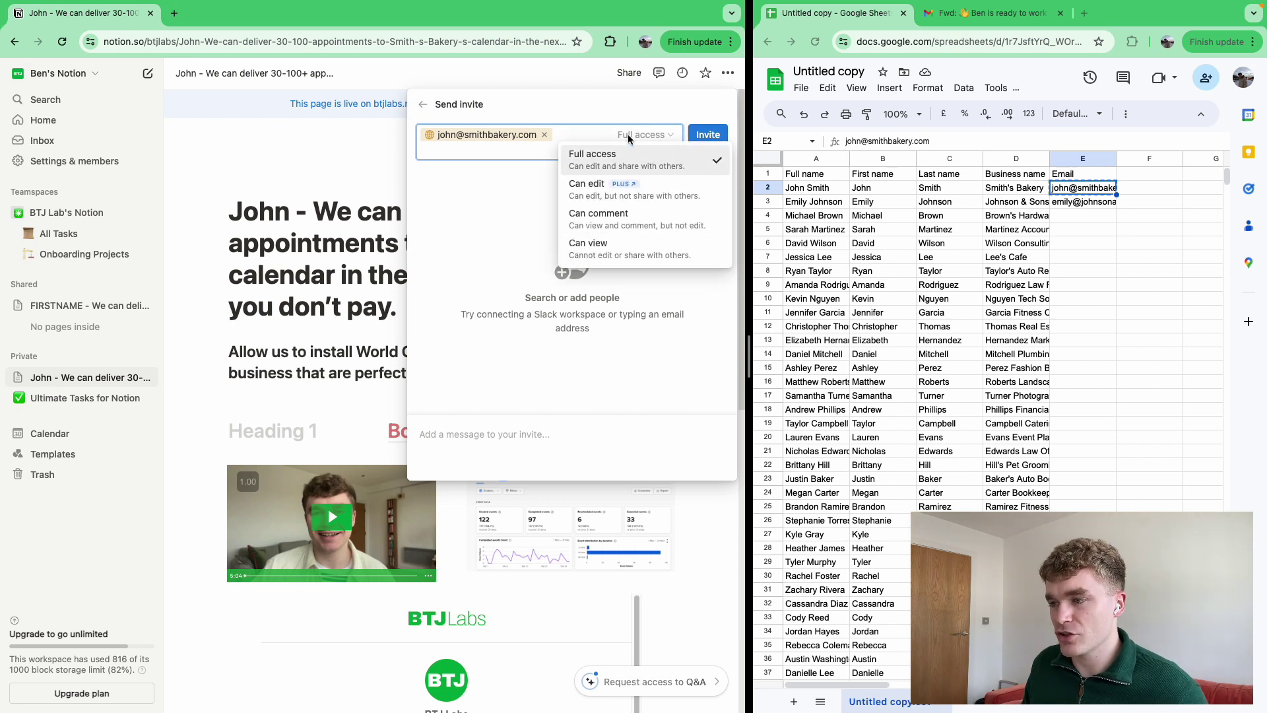
click(620, 246)
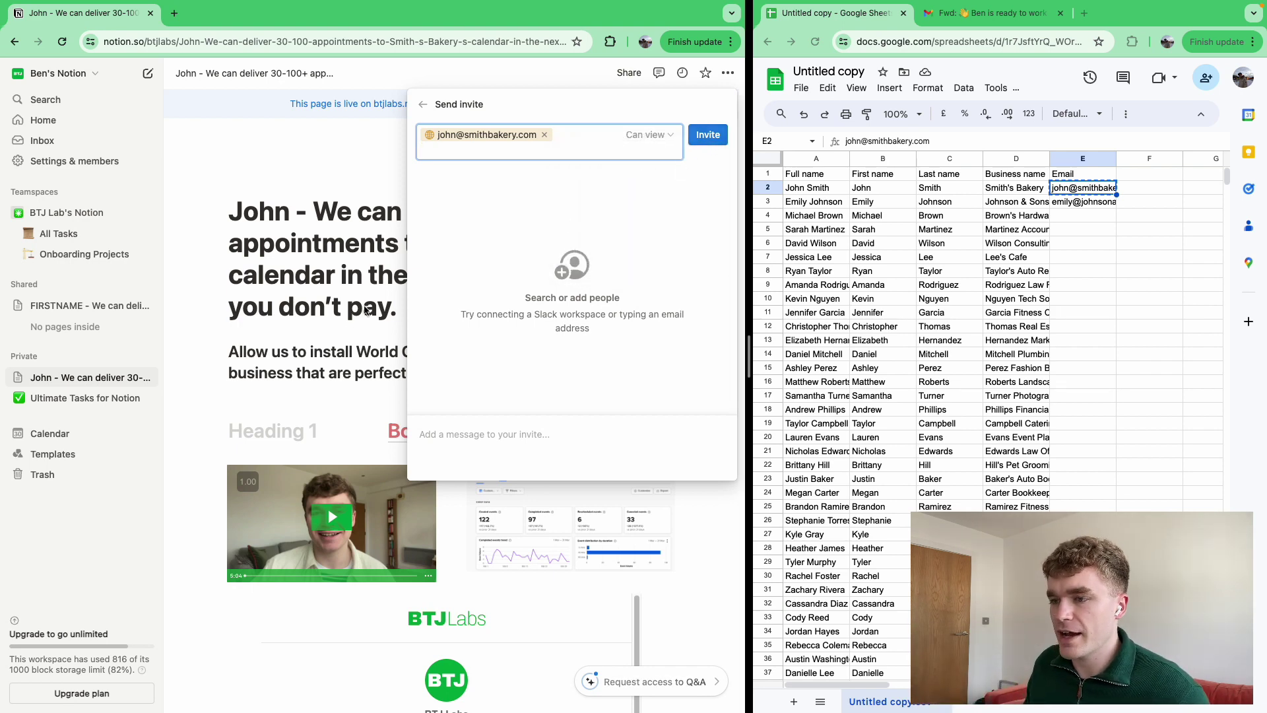
click(400, 423)
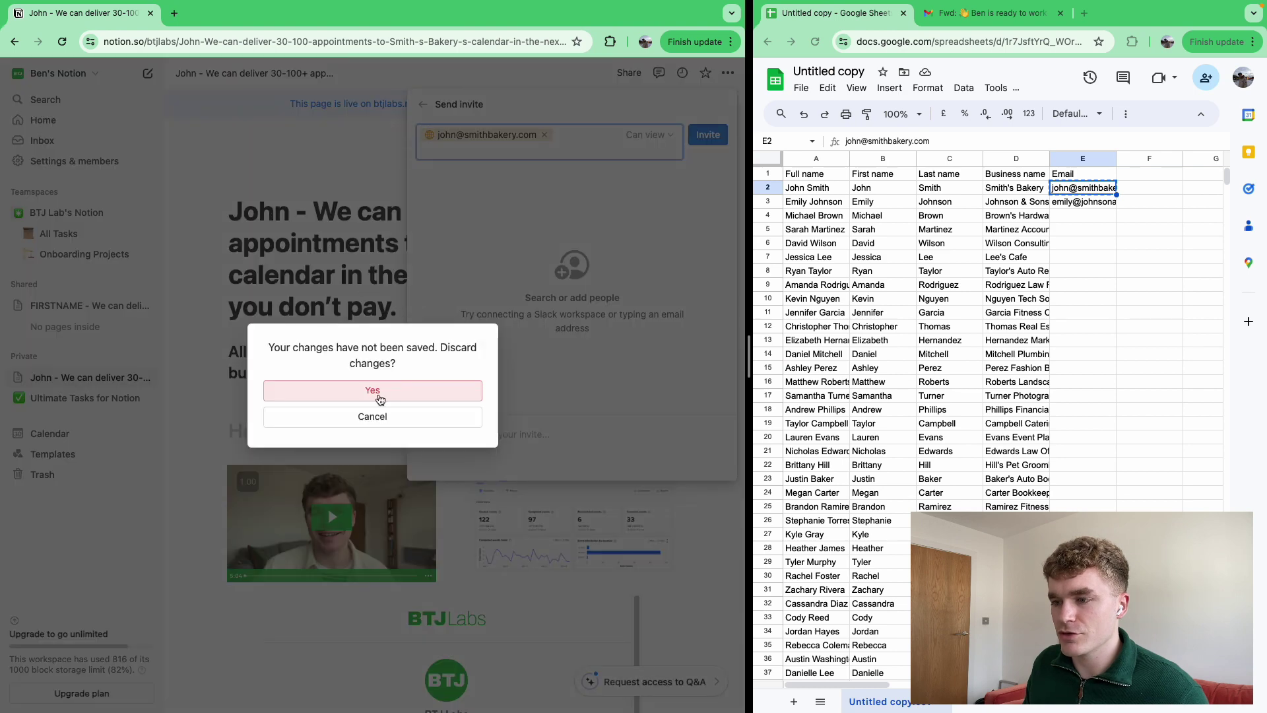
click(381, 400)
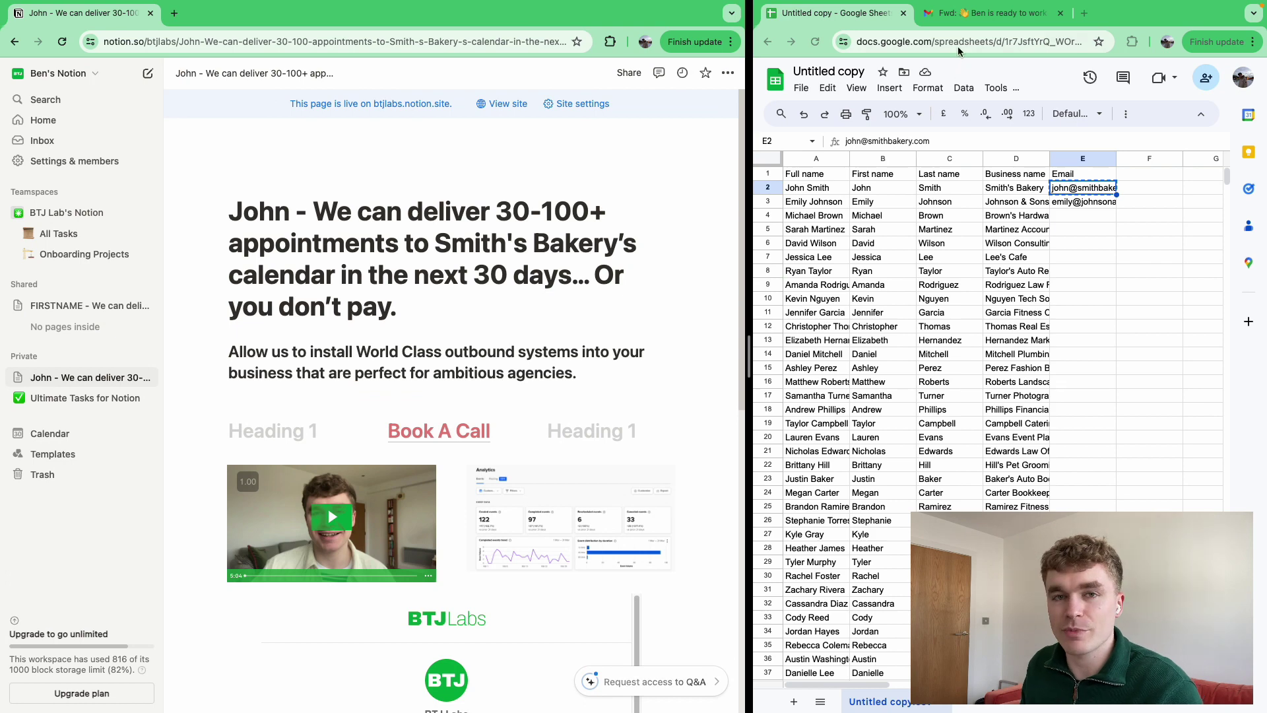
- Show the forwarded Notion invitation email in a widened Gmail window and review its subject line
click(990, 13)
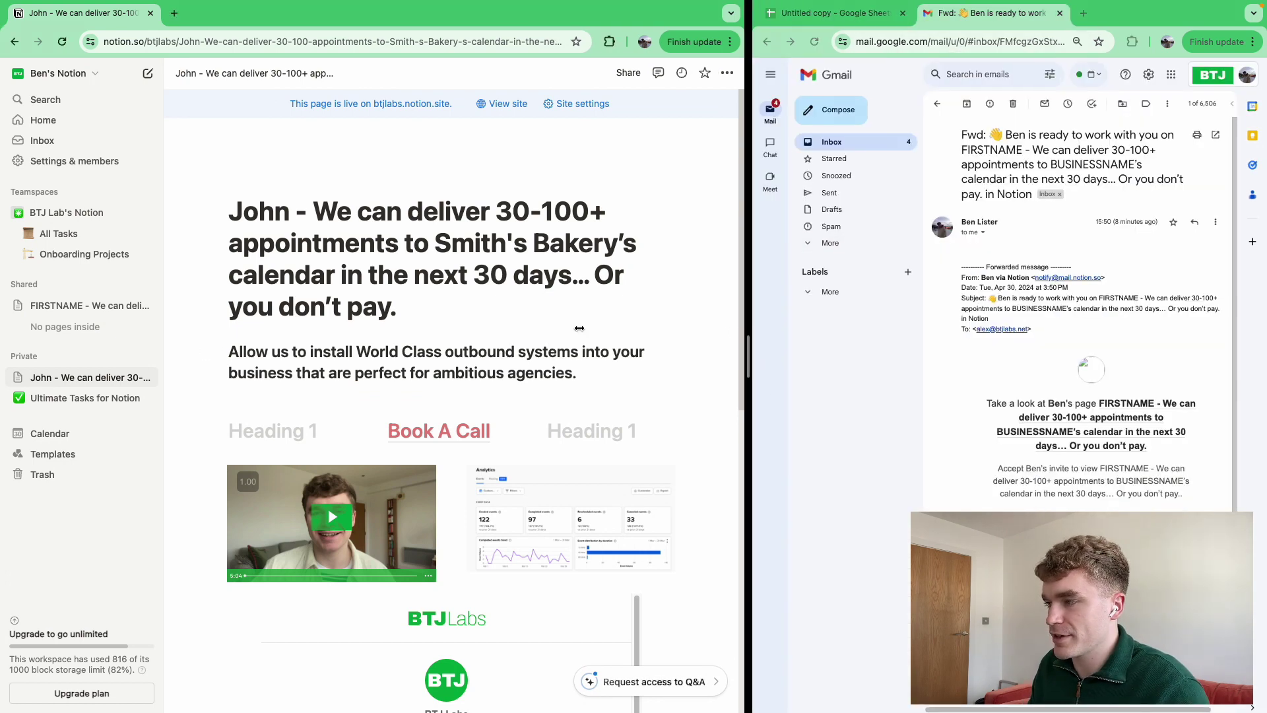
drag(759, 350, 435, 344)
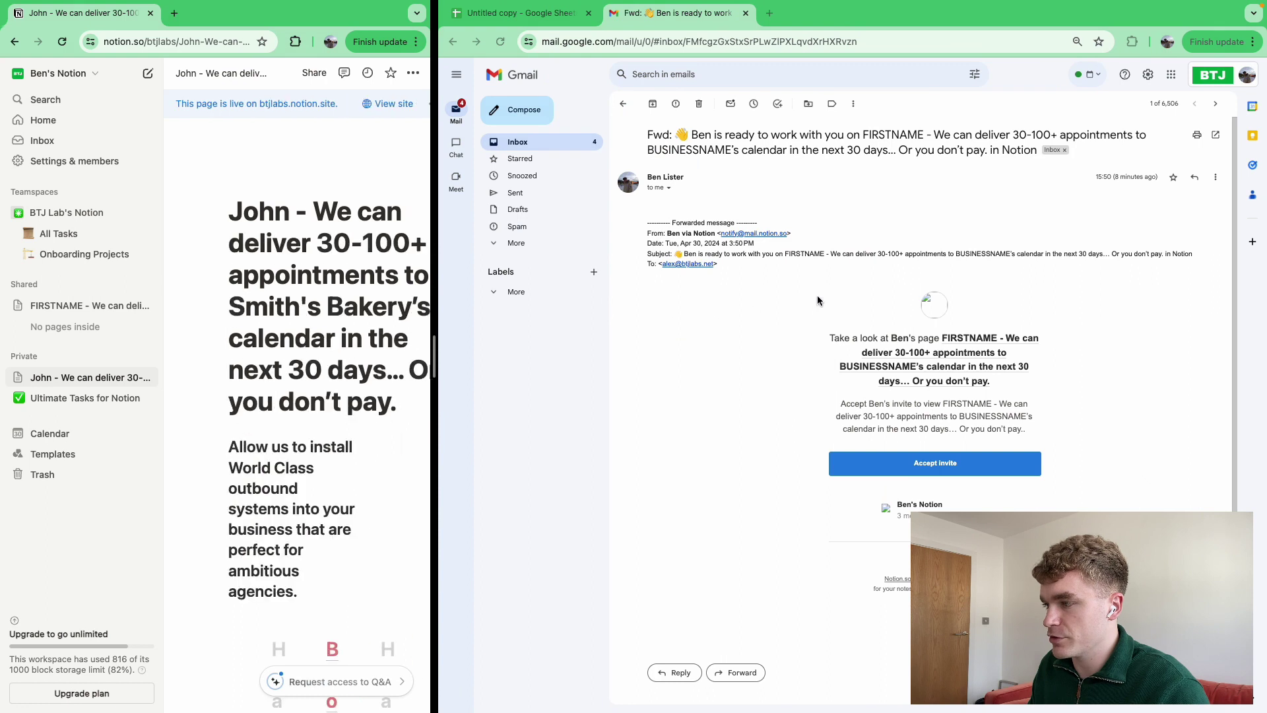
click(721, 145)
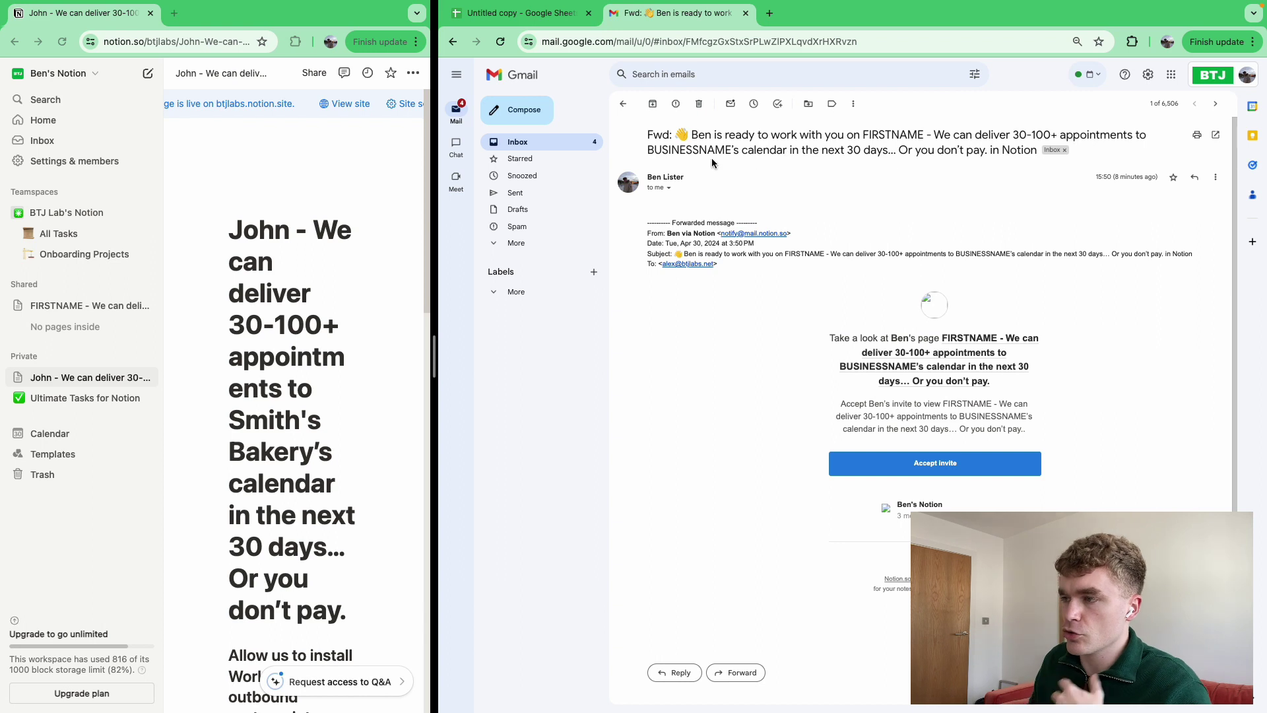
drag(986, 150, 943, 139)
click(967, 153)
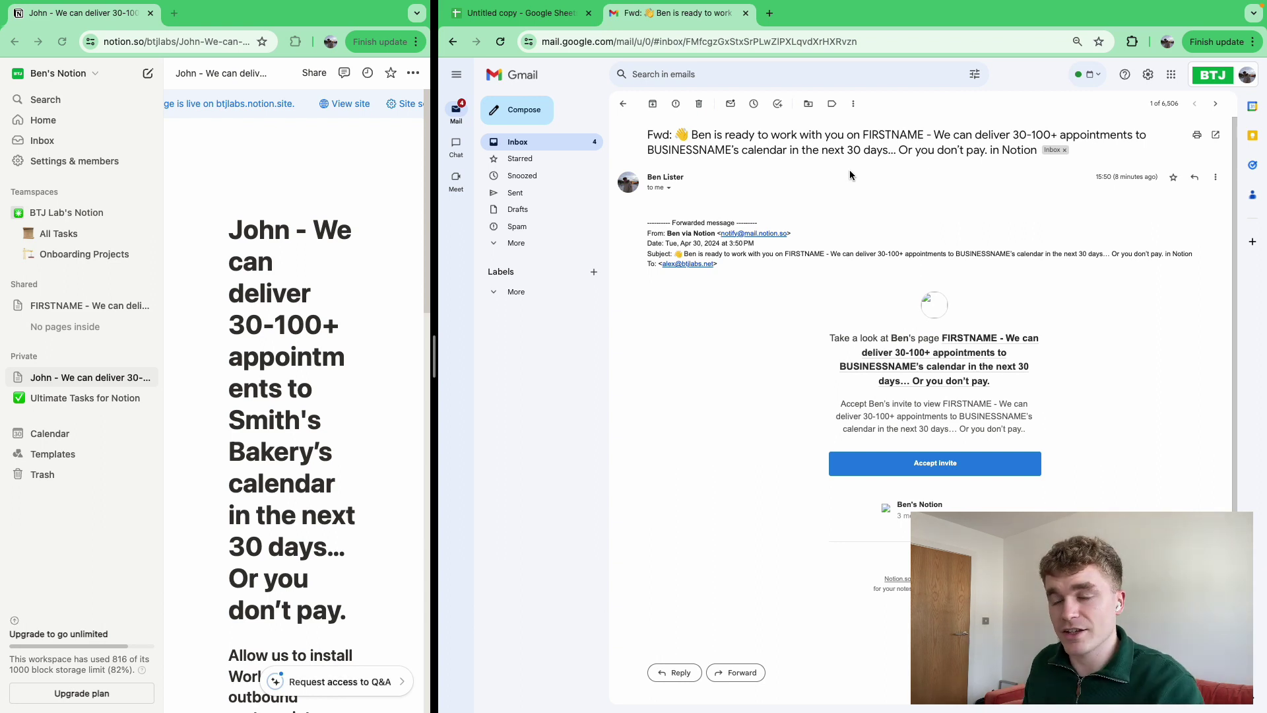
scroll(904, 280, down, 1)
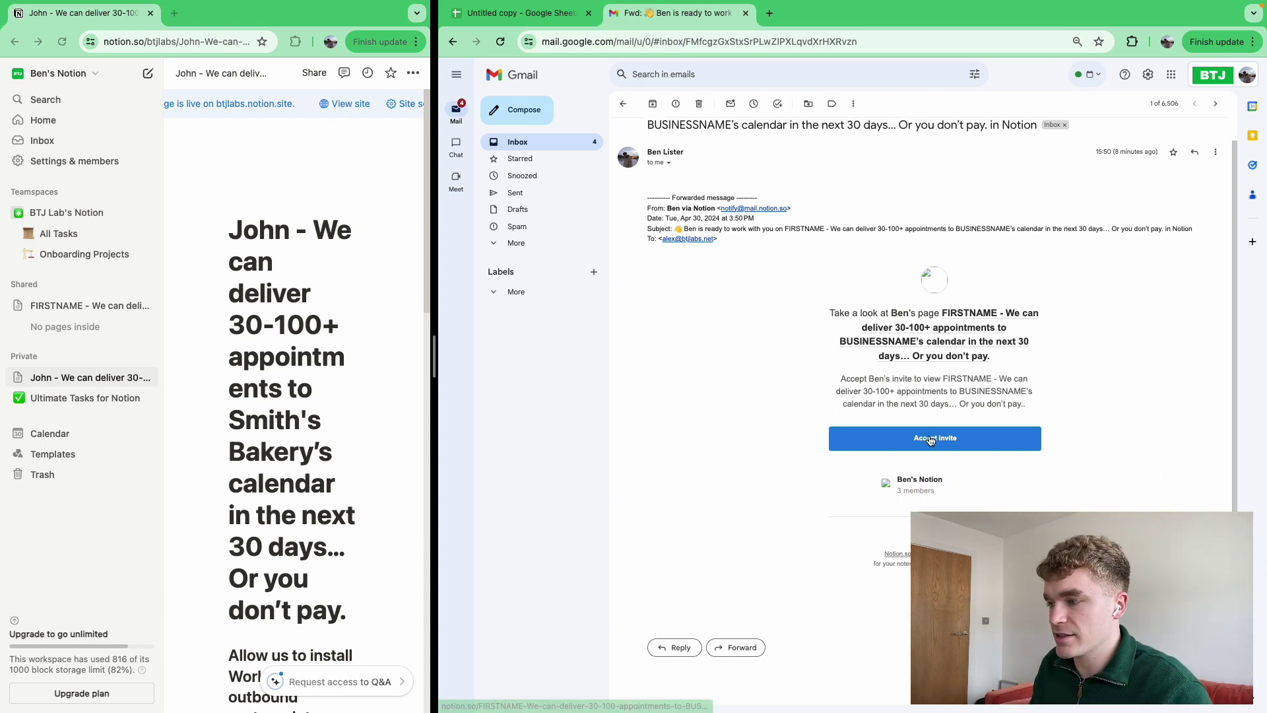
scroll(804, 316, up, 1)
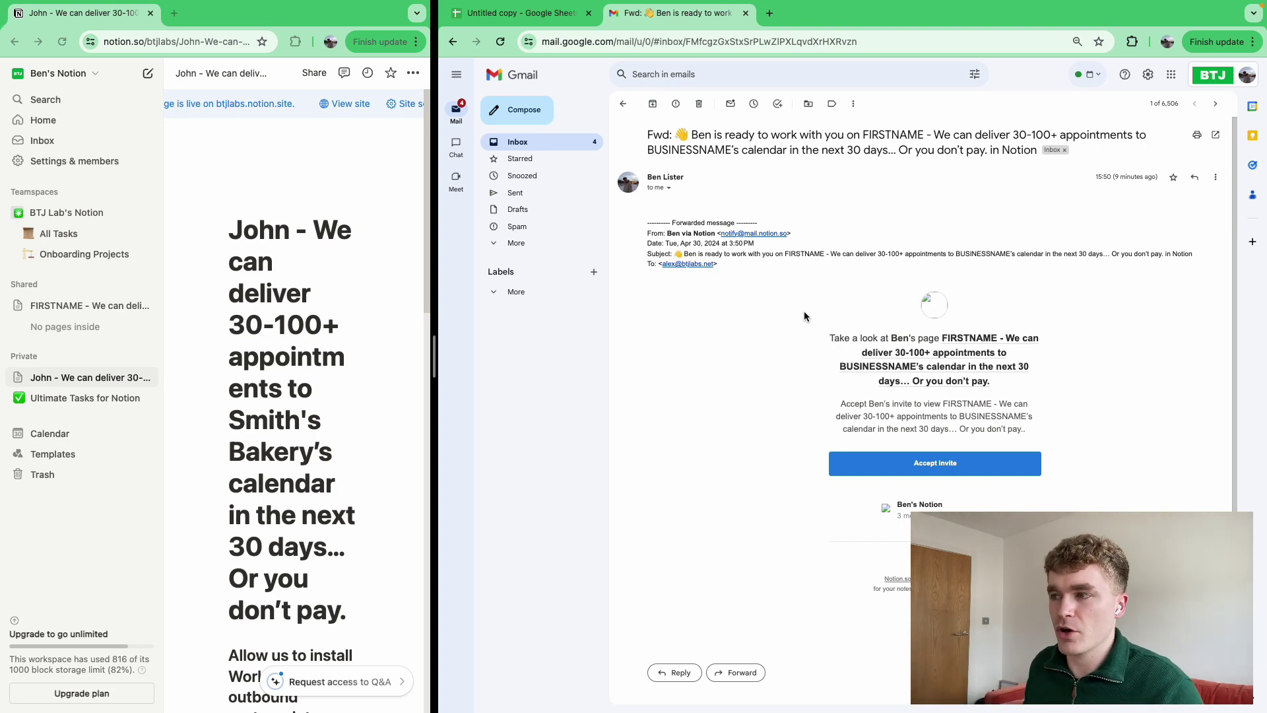
- Widen Notion beside the sheet and select Campbell Catering Services in cell D19
click(528, 13)
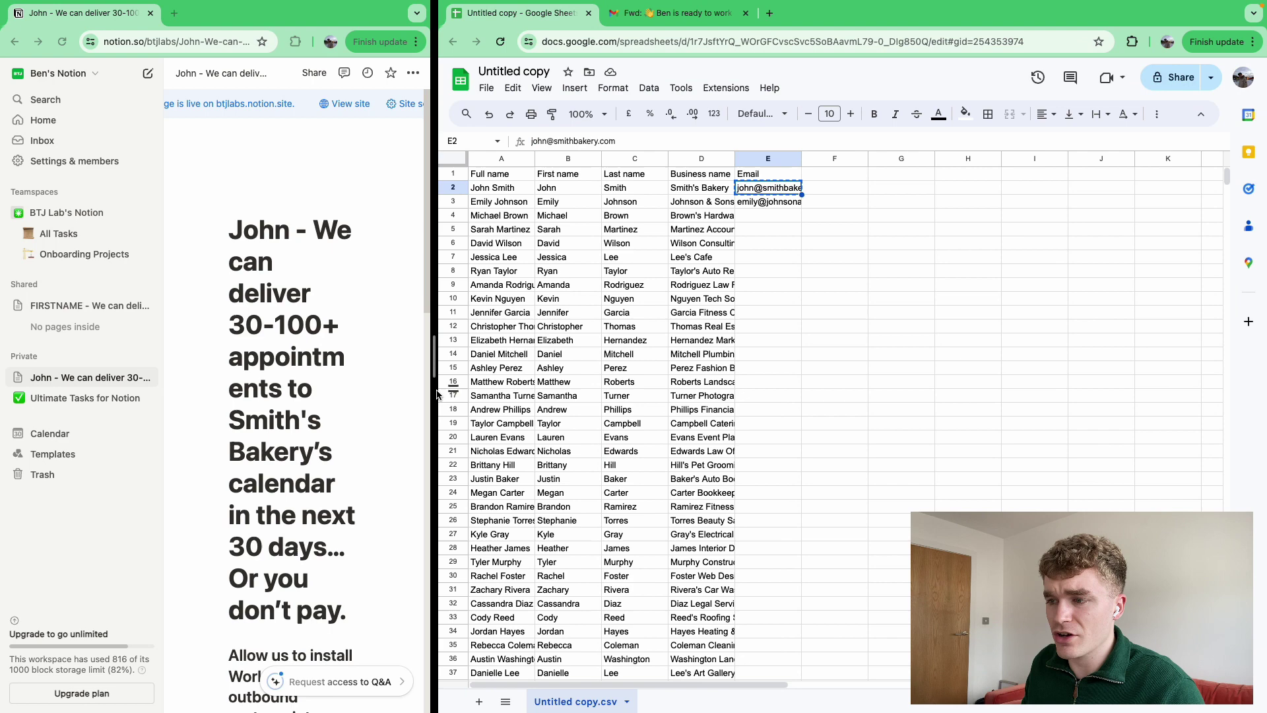
drag(456, 367, 822, 367)
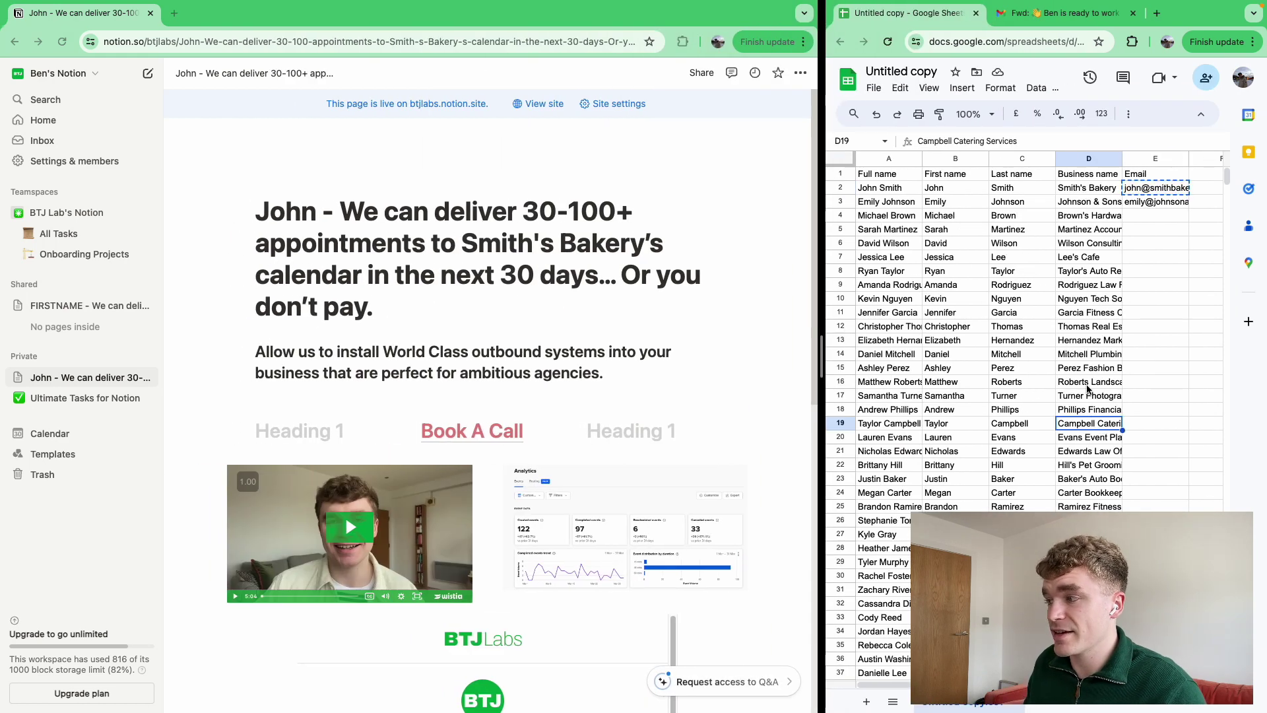
click(1115, 424)
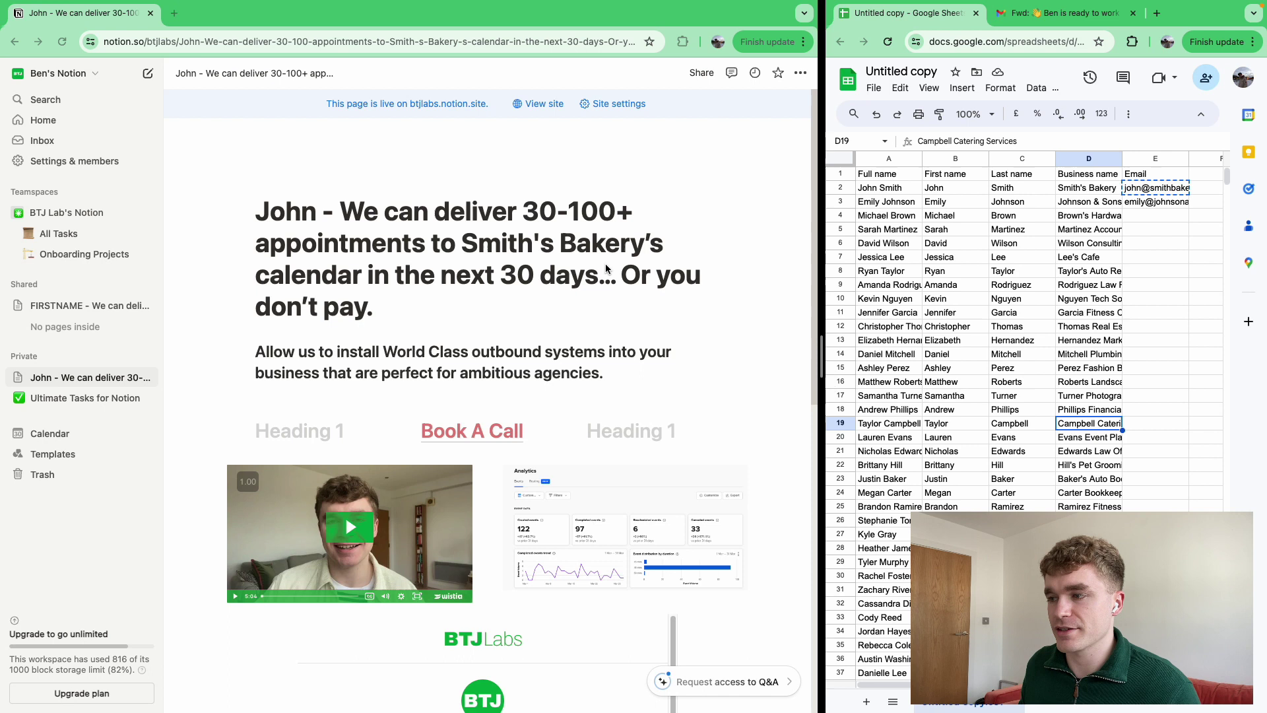
scroll(614, 330, down, 1)
scroll(615, 341, up, 1)
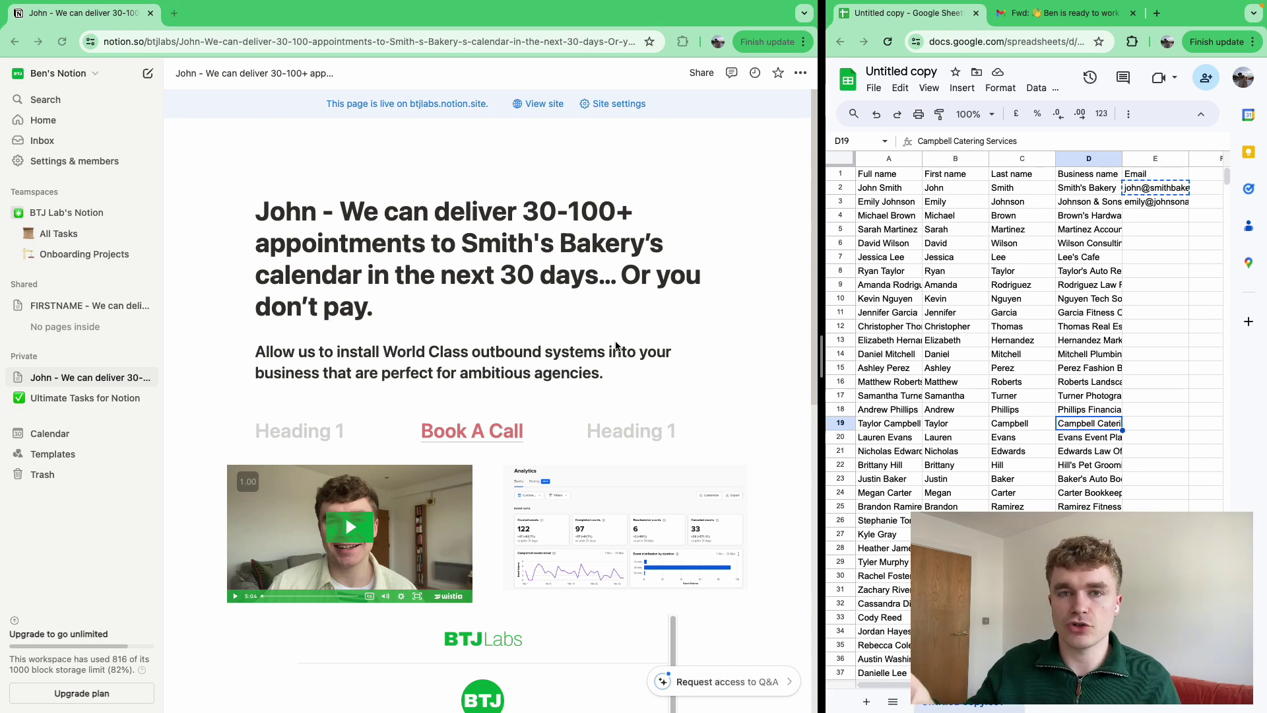
scroll(616, 344, down, 3)
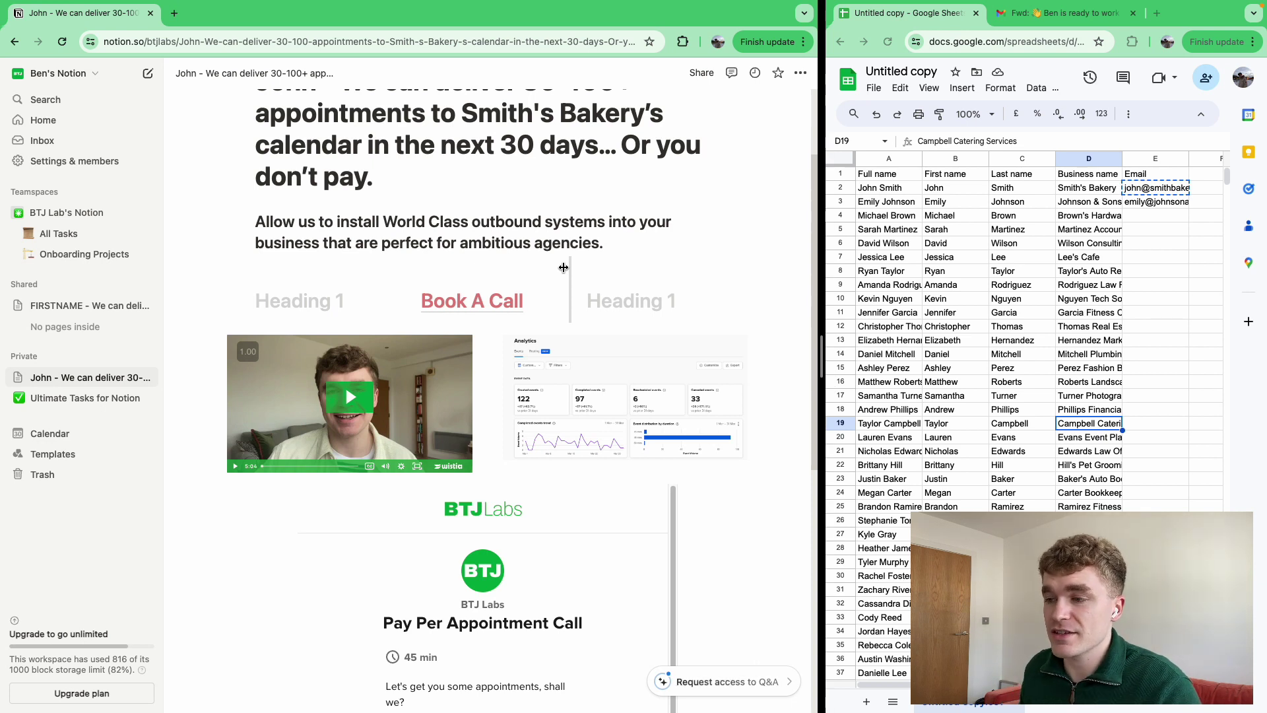
- Advance the embedded booking calendar to next month, then scroll back up toward the title
scroll(690, 334, down, 5)
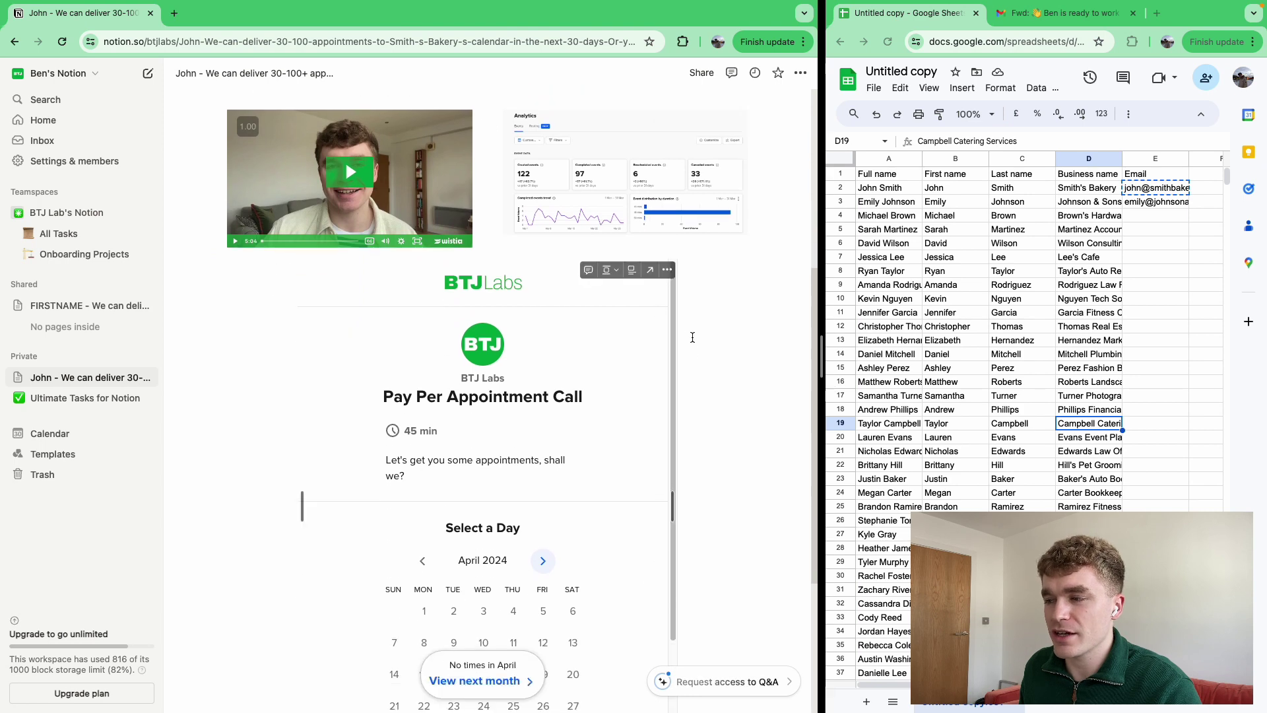
scroll(692, 338, down, 3)
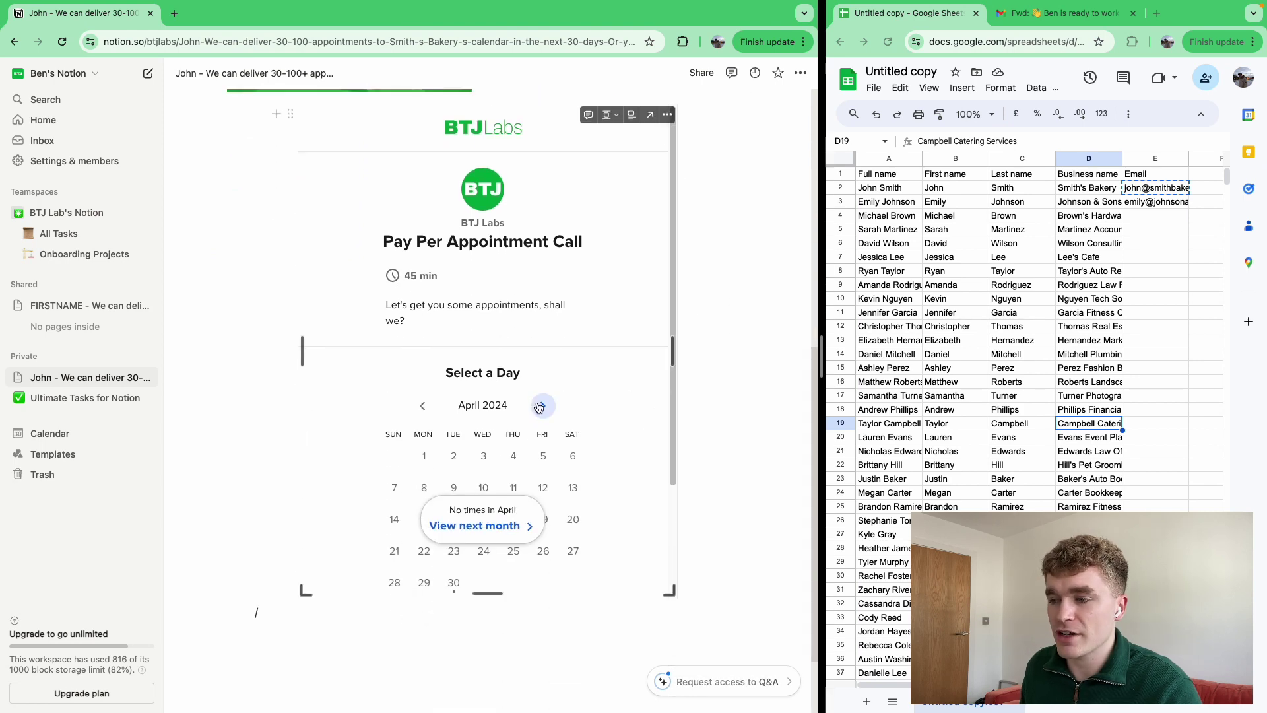
click(539, 407)
scroll(479, 319, up, 10)
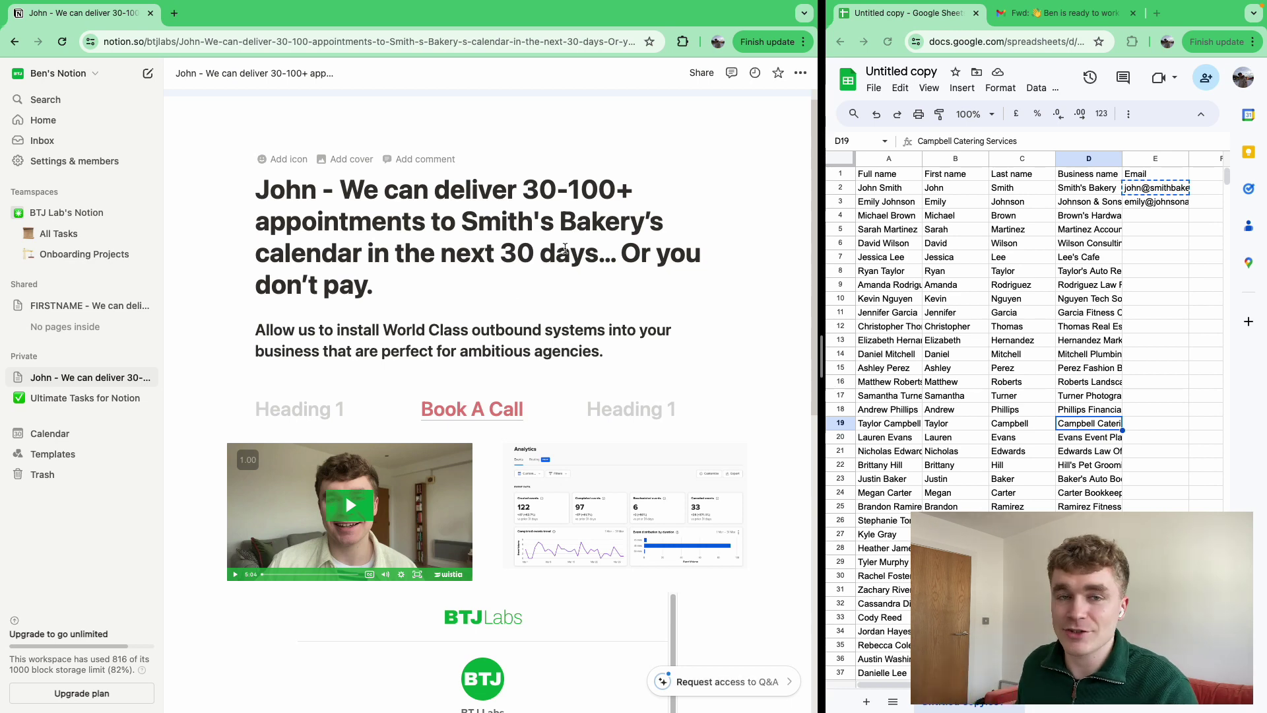
click(1056, 13)
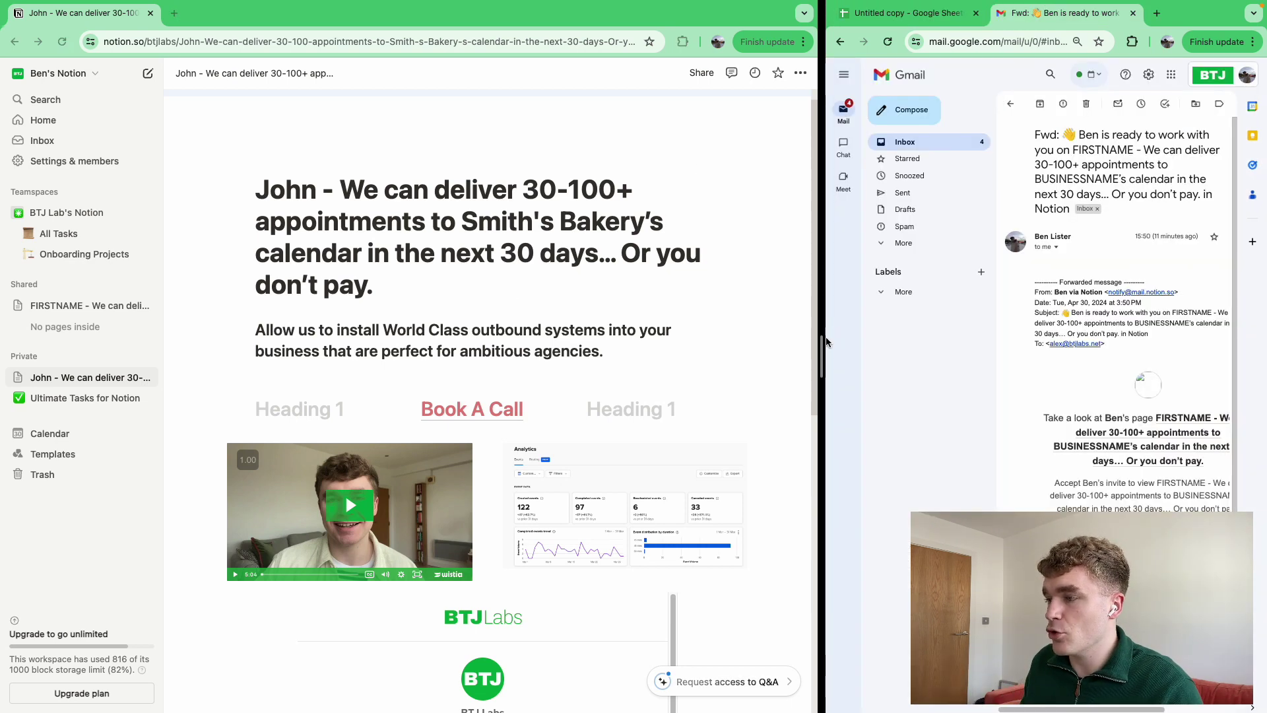
drag(826, 340, 356, 359)
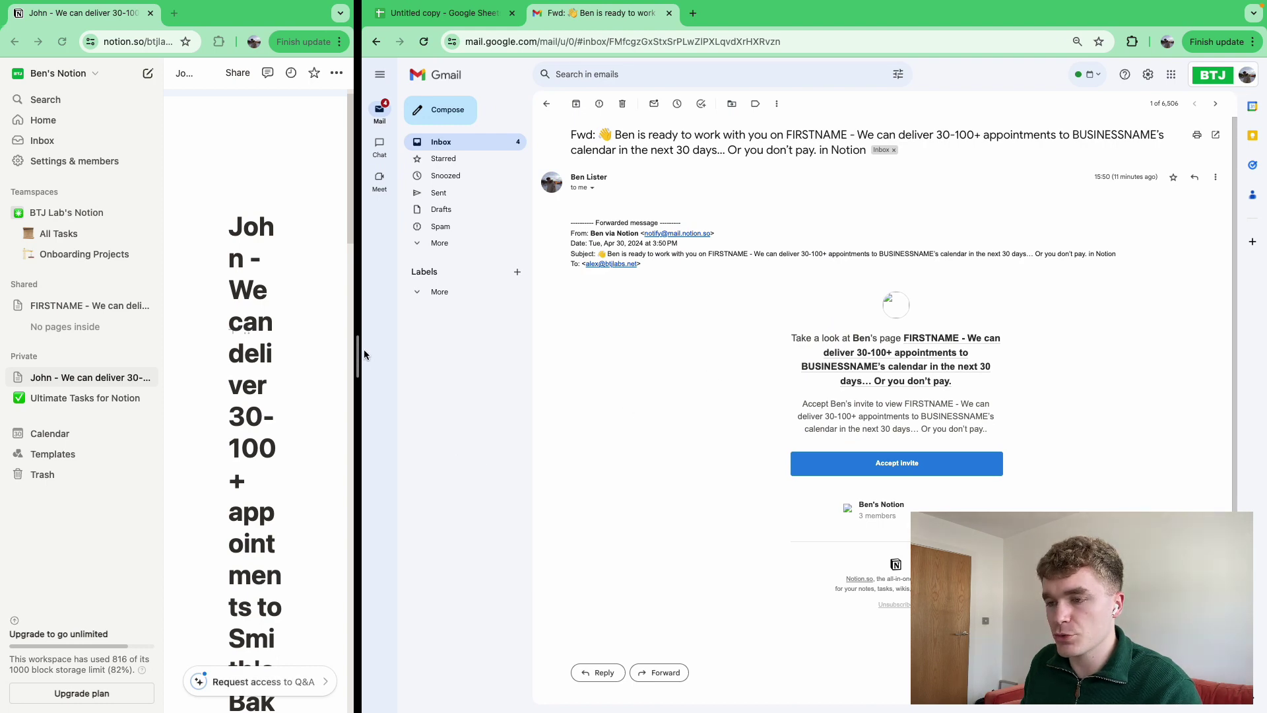
drag(361, 350, 816, 343)
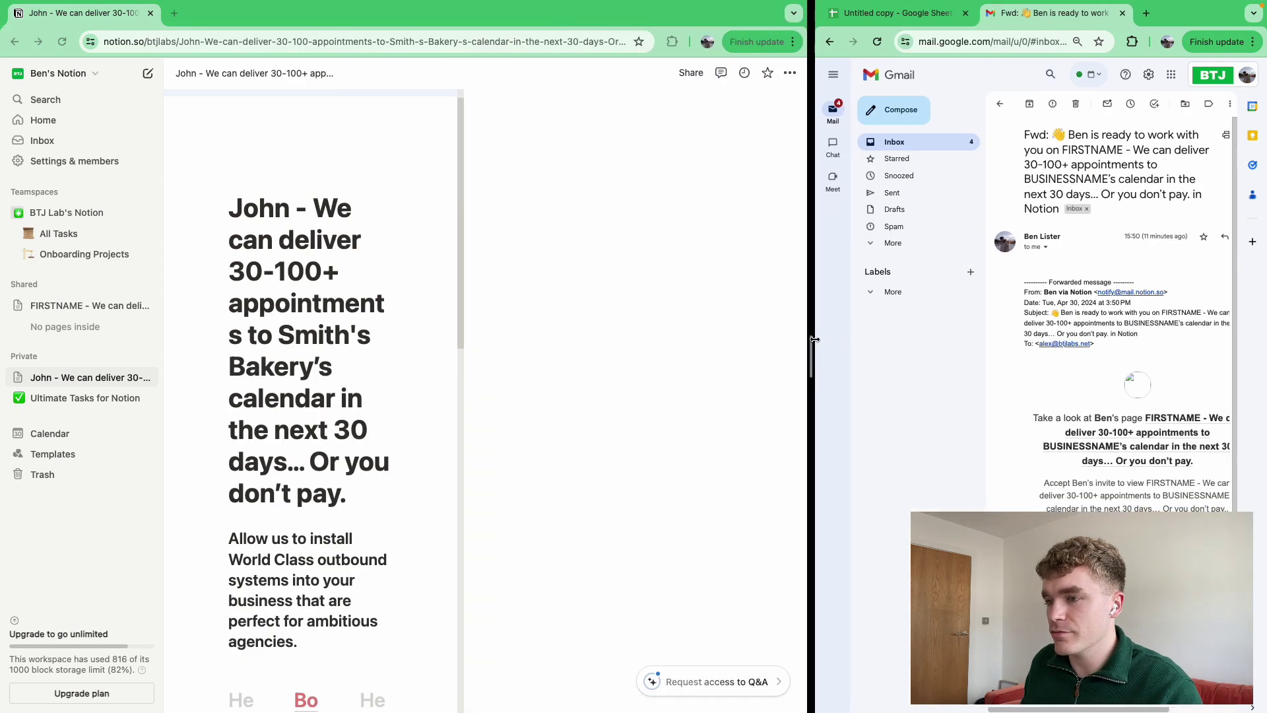